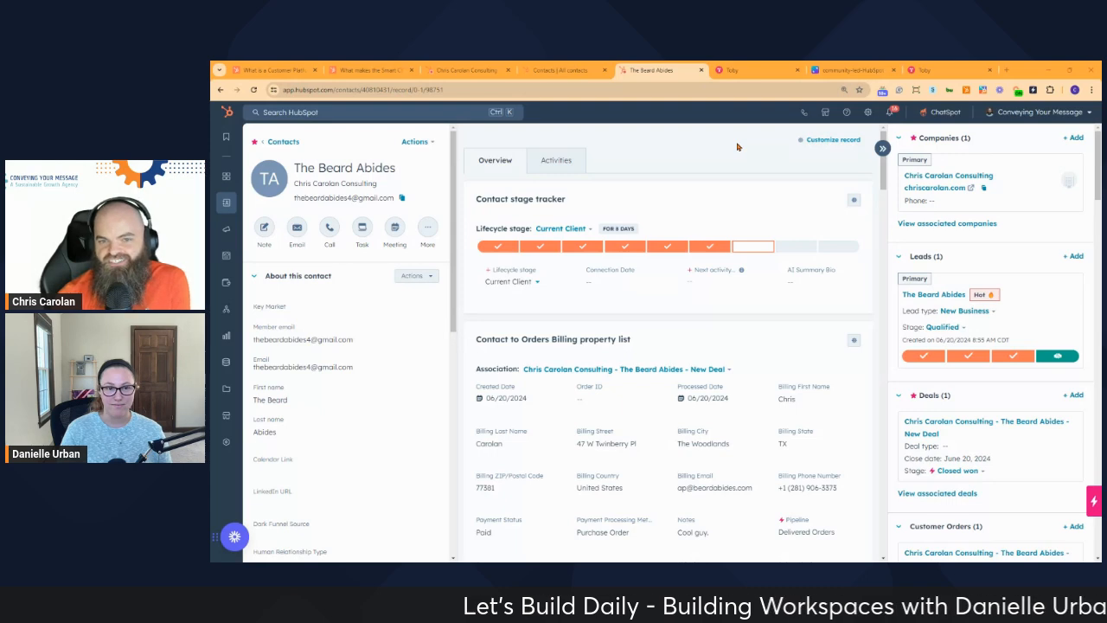
- Review the contact record's About this contact properties, Engagement Strategy section and central overview cards down to the associated companies
scroll(371, 251, down, 3)
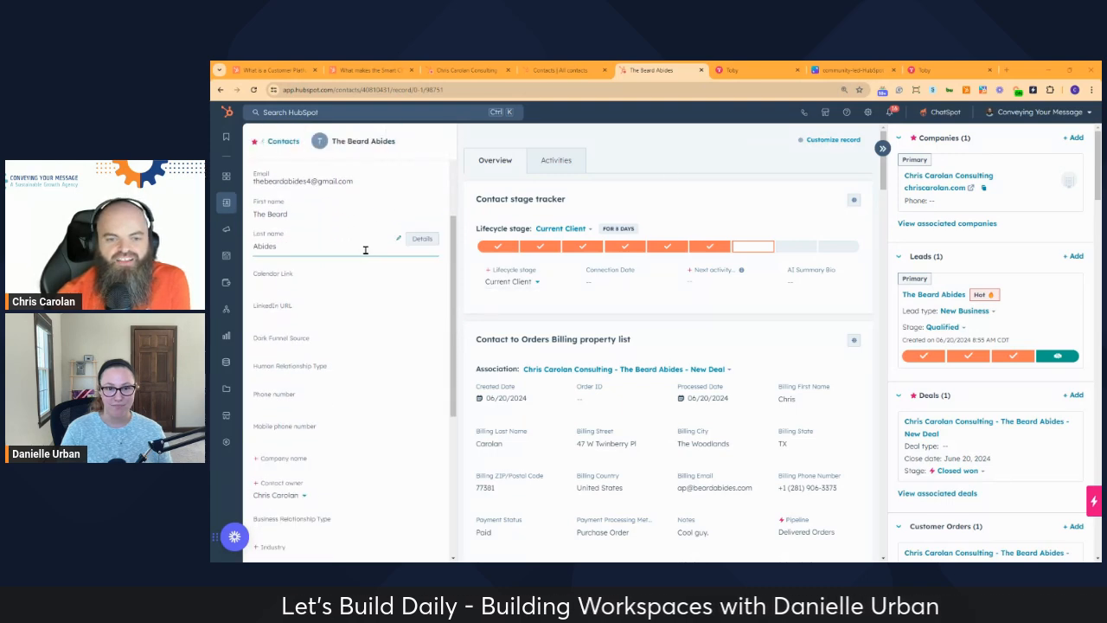
scroll(359, 247, down, 5)
scroll(346, 234, down, 3)
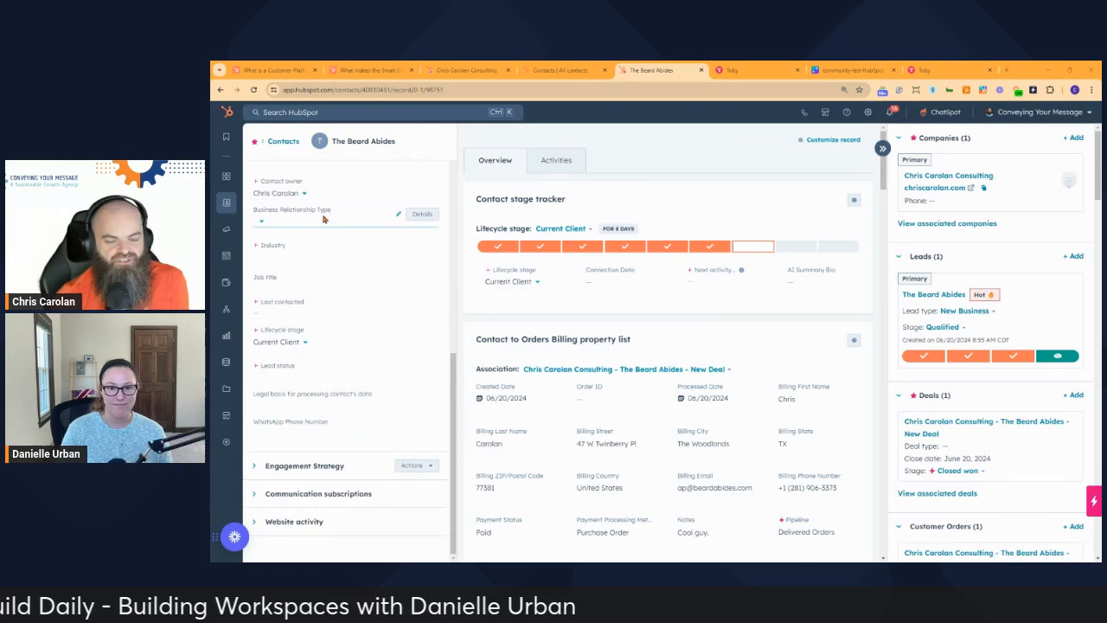
click(278, 464)
scroll(326, 381, down, 2)
scroll(327, 384, up, 15)
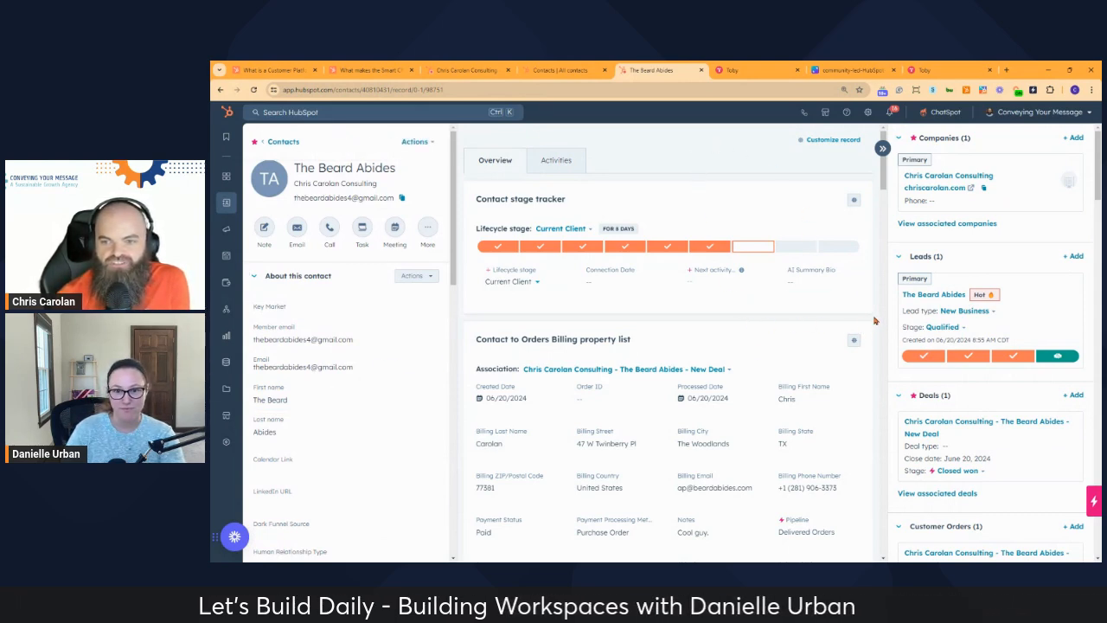
scroll(830, 315, down, 5)
scroll(798, 311, down, 12)
scroll(780, 321, down, 9)
scroll(777, 321, down, 8)
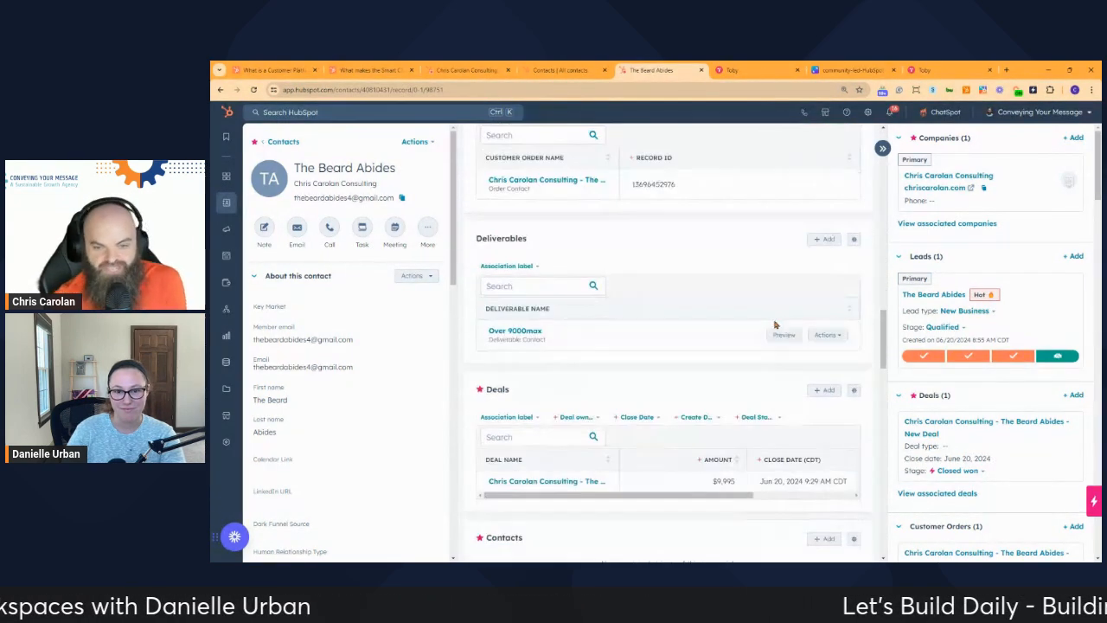
- Review the contact's association and app cards, from Companies and Leads through Invoices, Playbooks and hapily events
mouse_move(1003, 186)
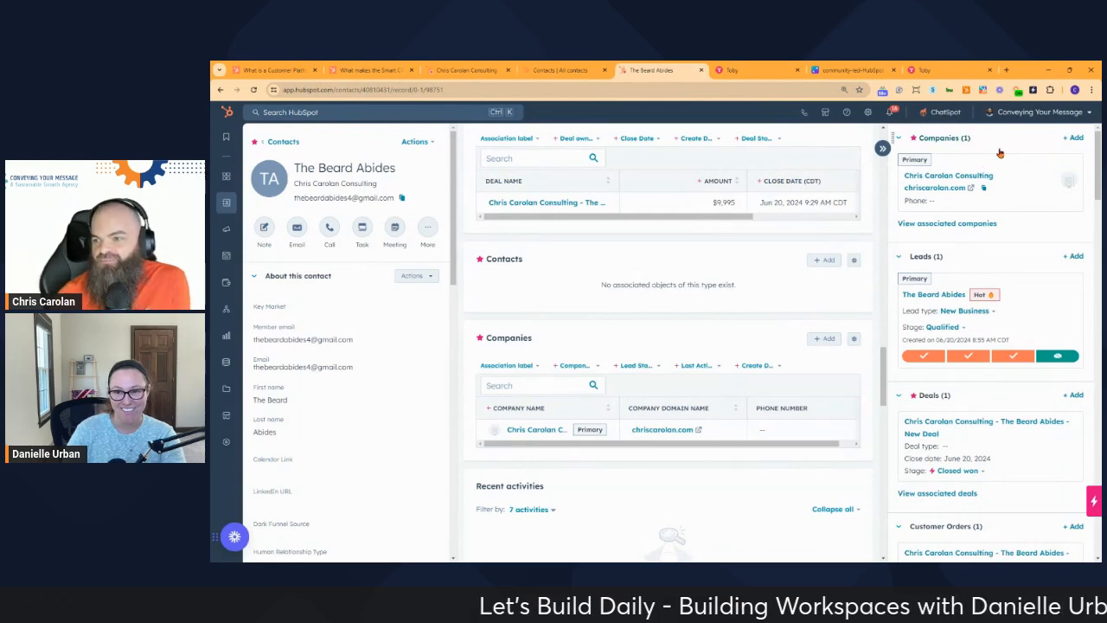
scroll(1003, 156, down, 5)
scroll(1000, 153, down, 10)
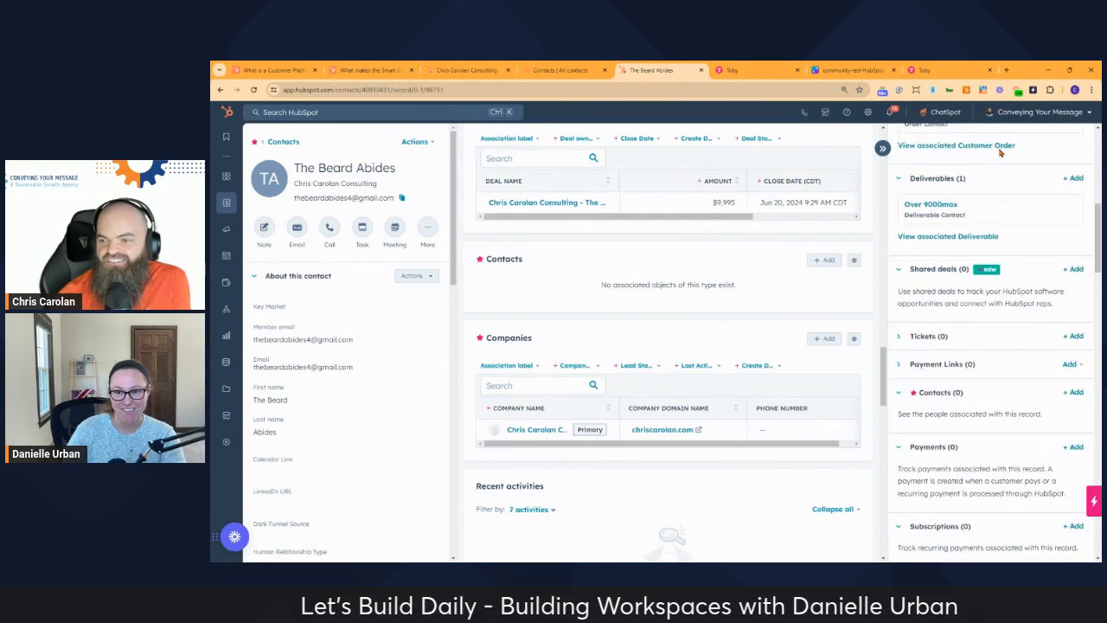
scroll(1000, 154, down, 8)
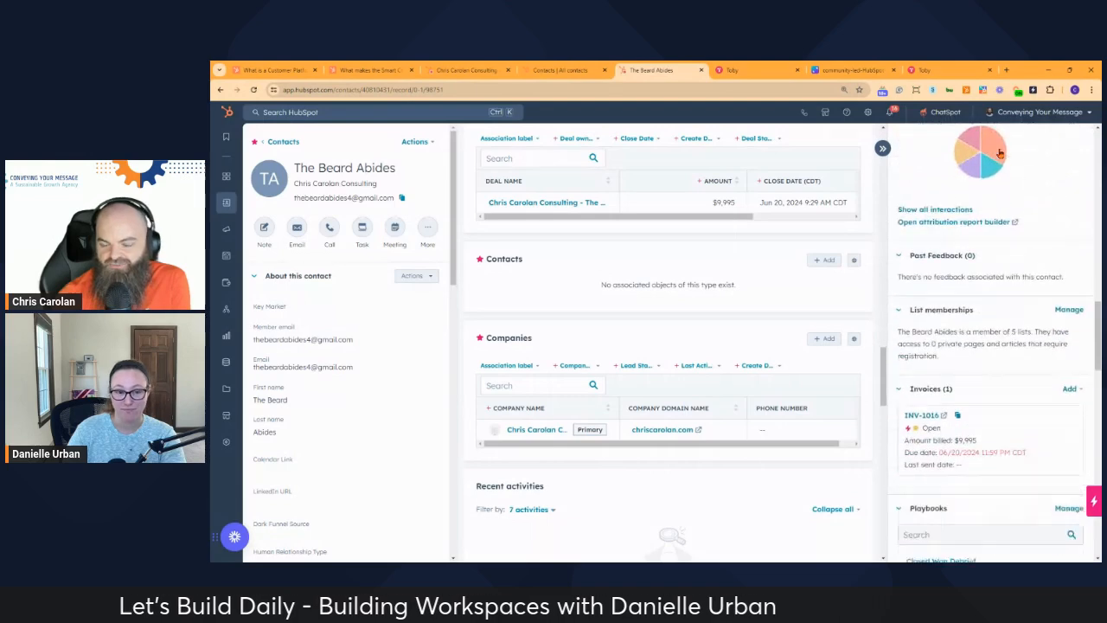
scroll(998, 157, down, 4)
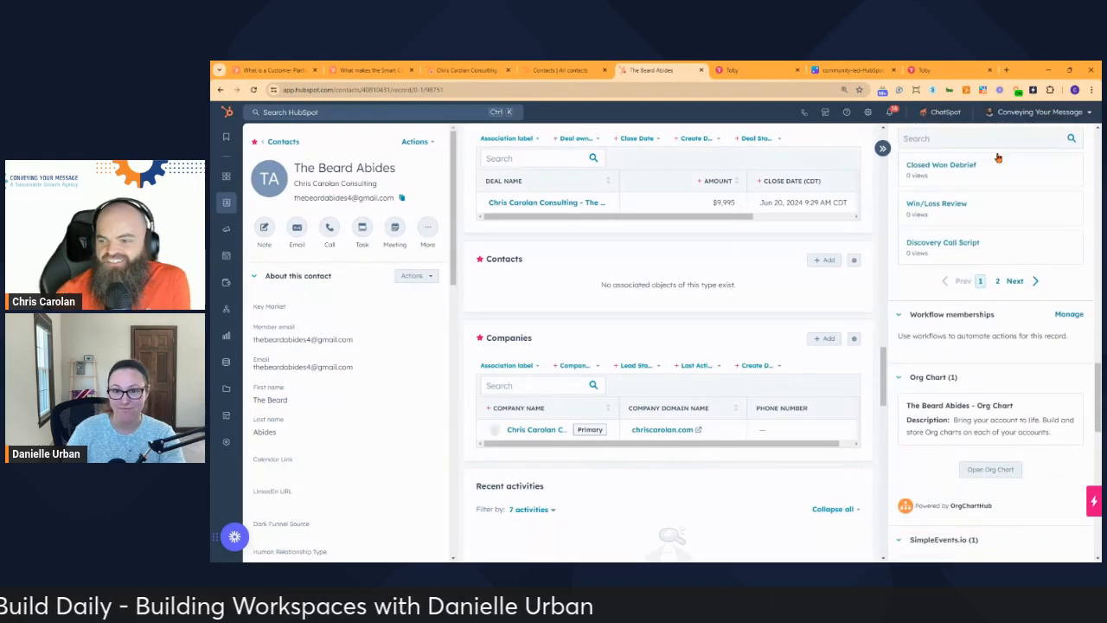
scroll(997, 168, down, 3)
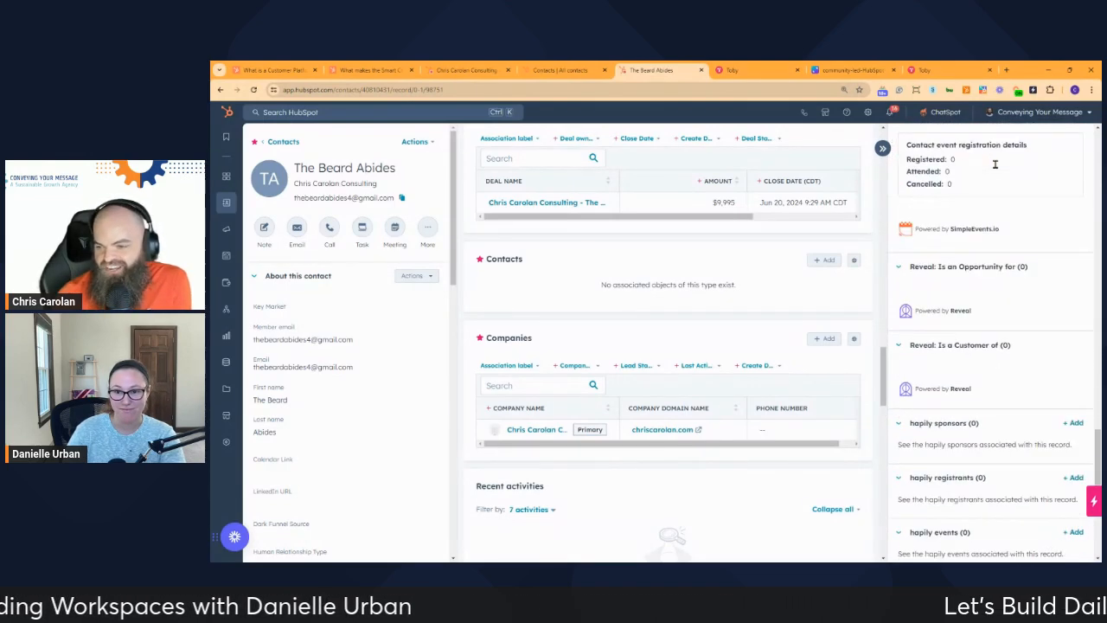
scroll(986, 261, down, 2)
scroll(983, 261, up, 6)
scroll(982, 261, up, 10)
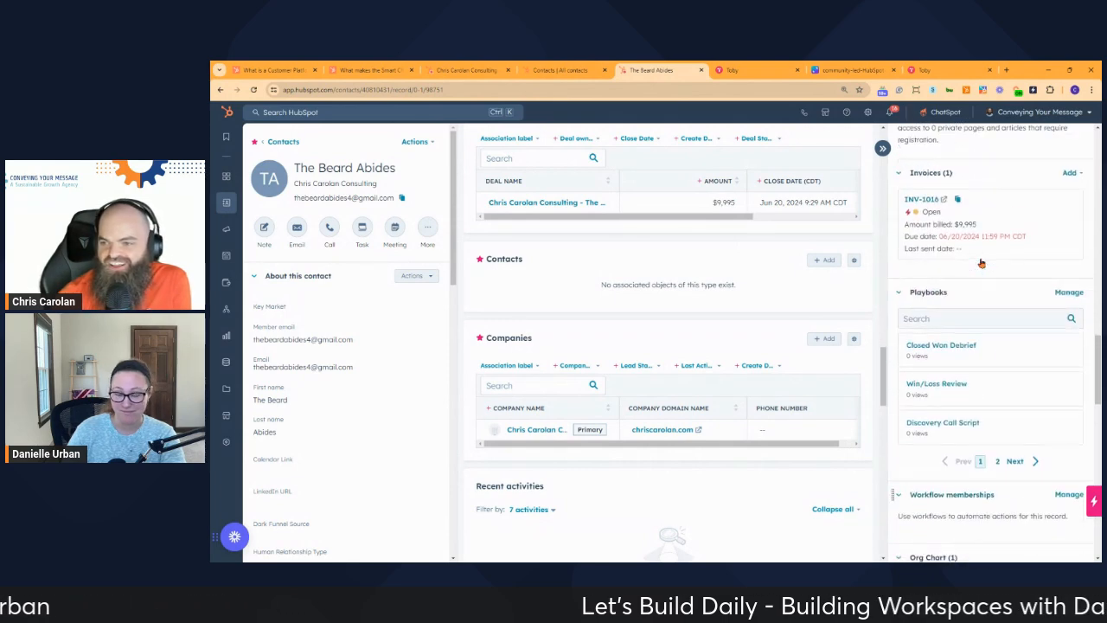
scroll(980, 263, up, 8)
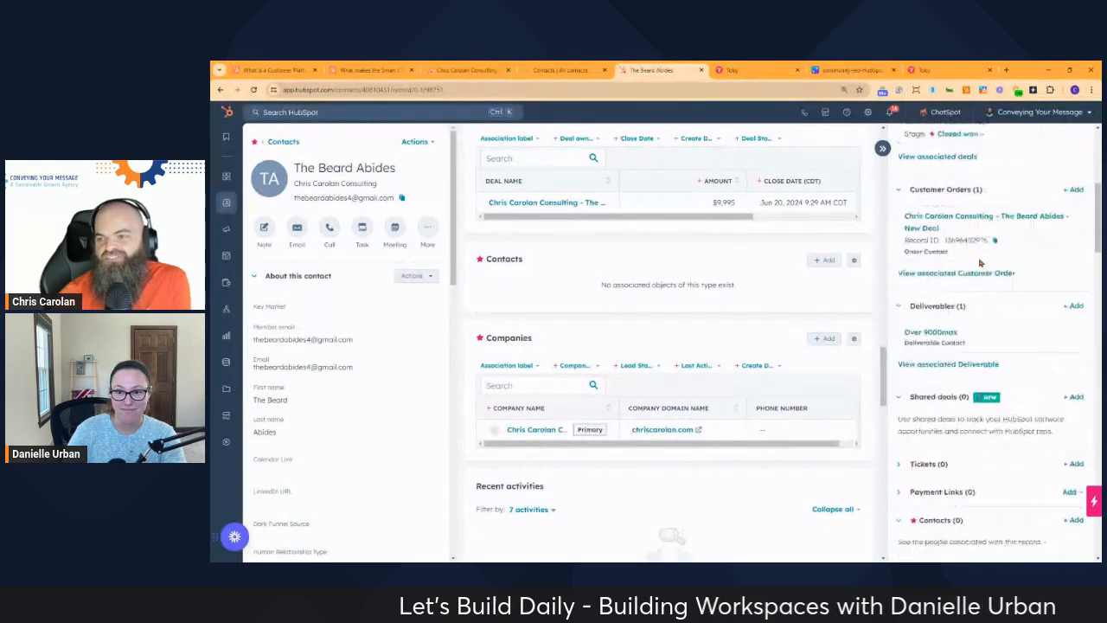
scroll(710, 336, up, 6)
scroll(709, 336, up, 8)
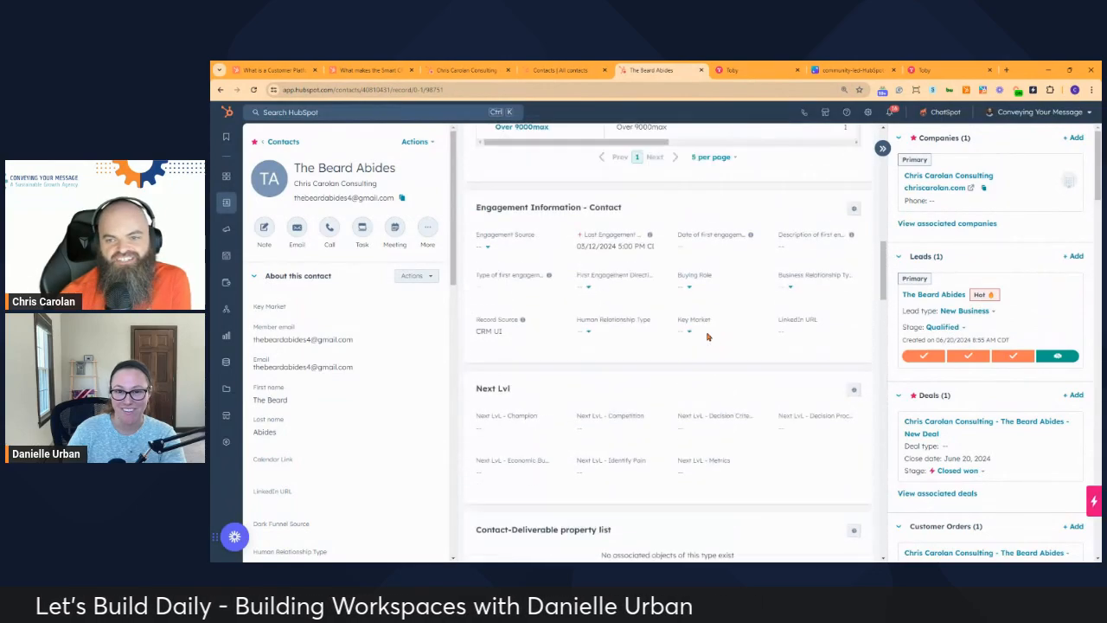
- Open the record customization settings for contacts and bring up the Default view in the layout editor
scroll(709, 337, up, 5)
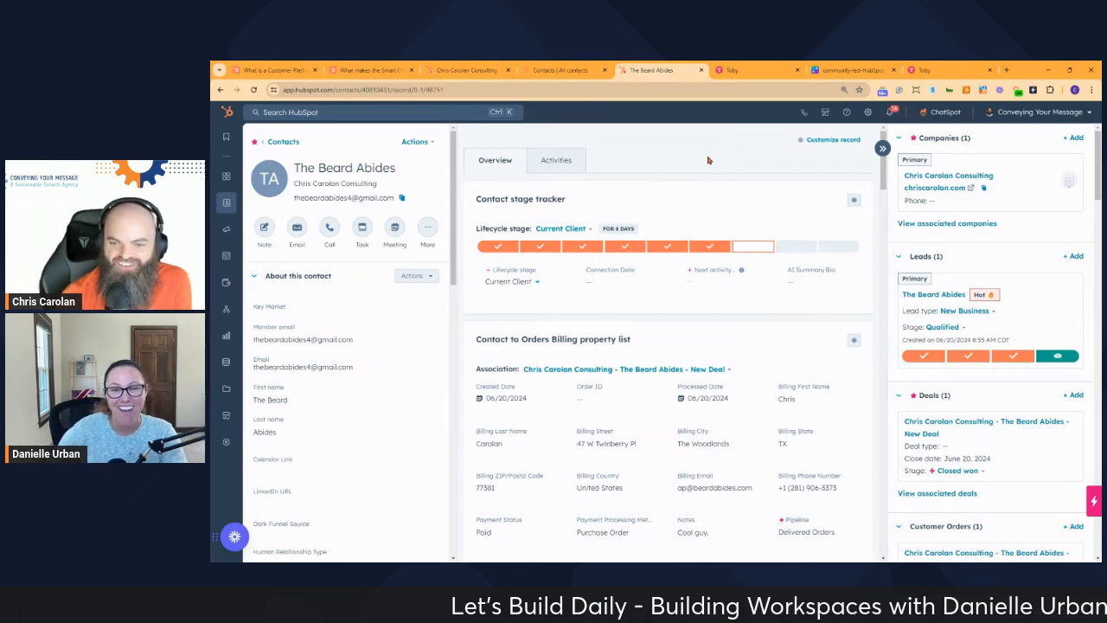
click(830, 140)
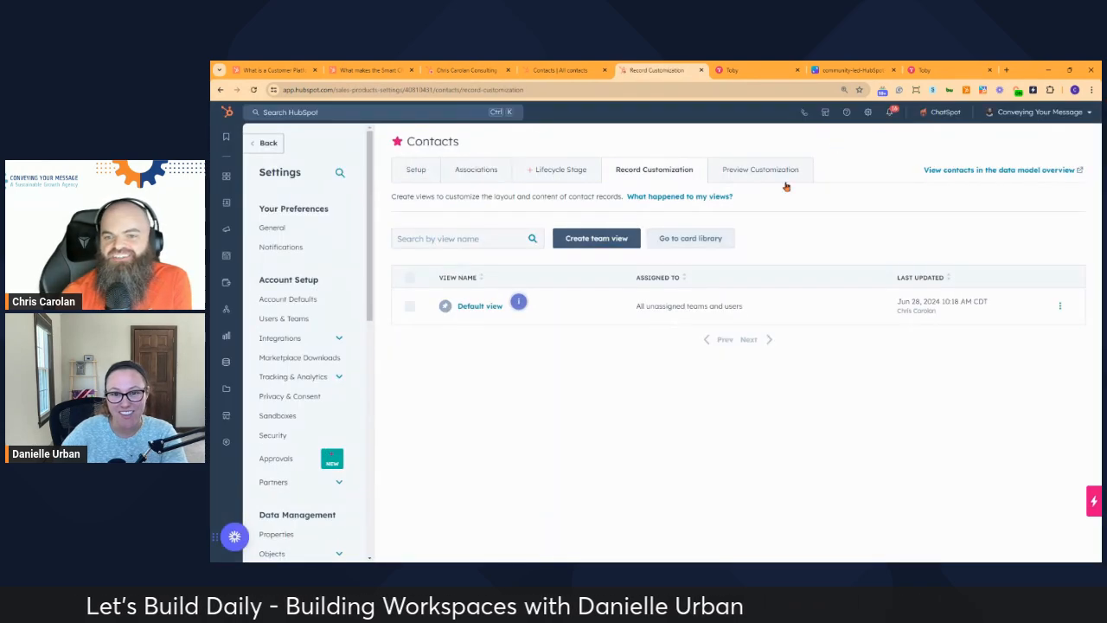
click(482, 308)
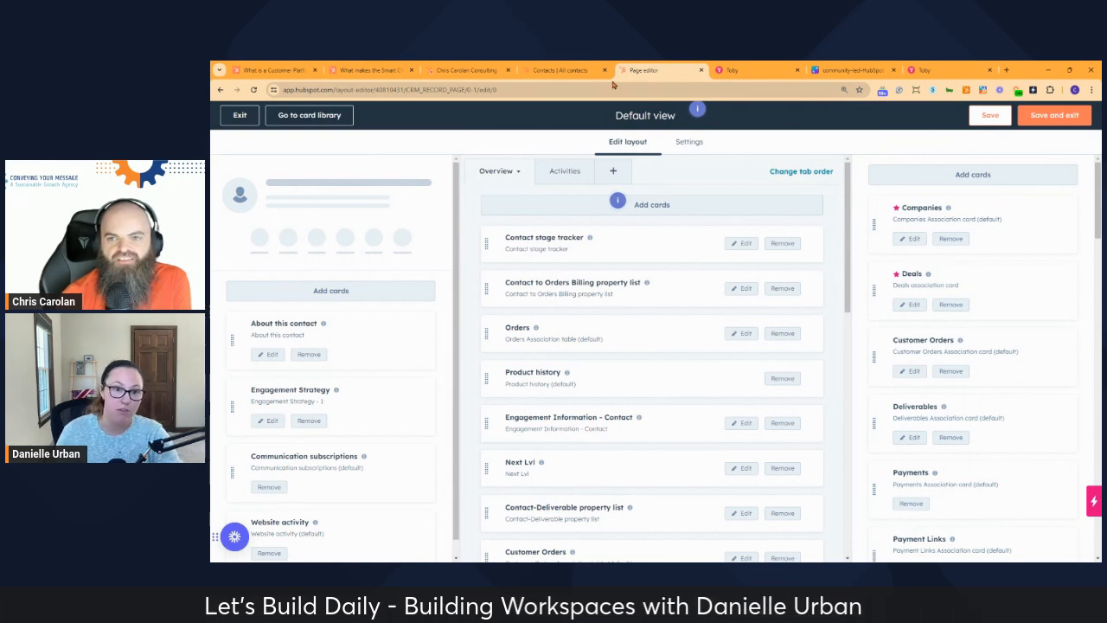
- Search the product updates of the Let's Build 2.0 account for "unified"
click(564, 70)
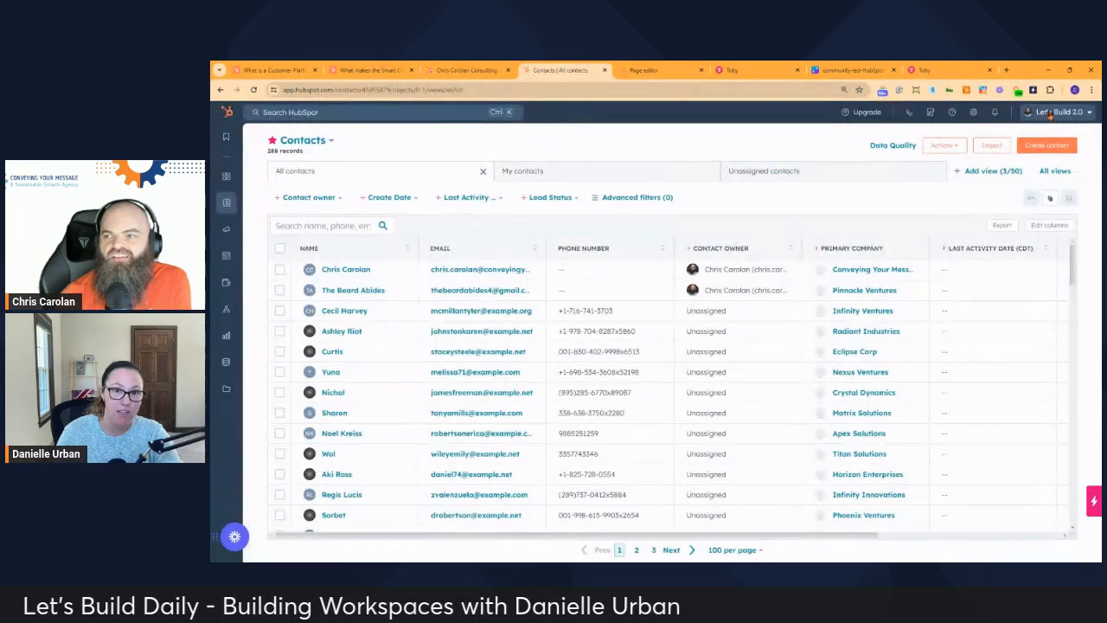
click(1051, 112)
click(991, 355)
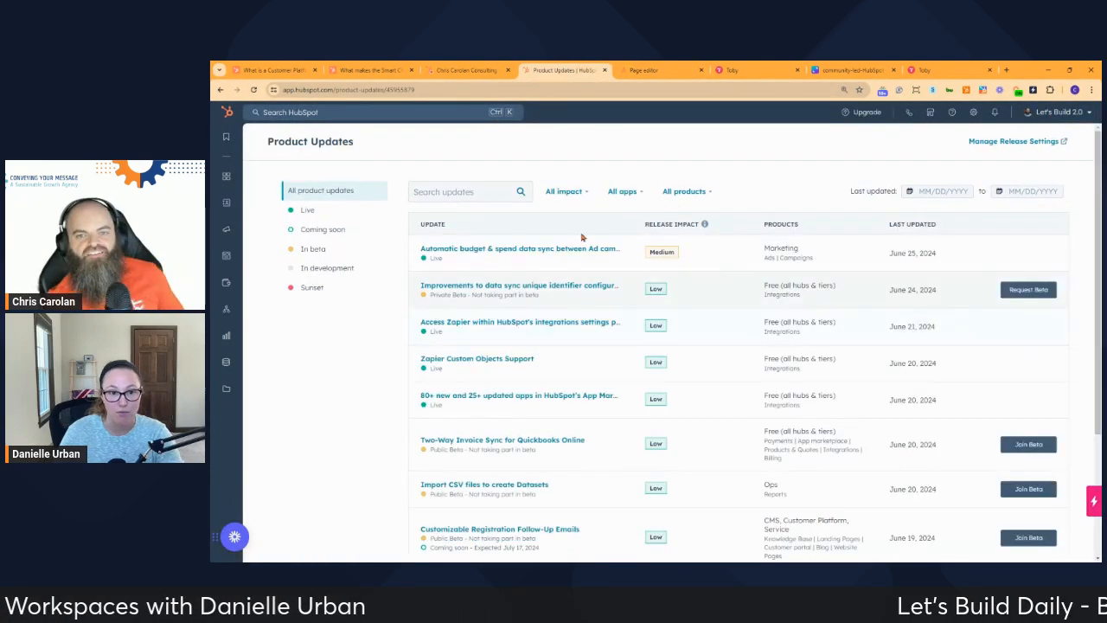
click(463, 192)
text(unified)
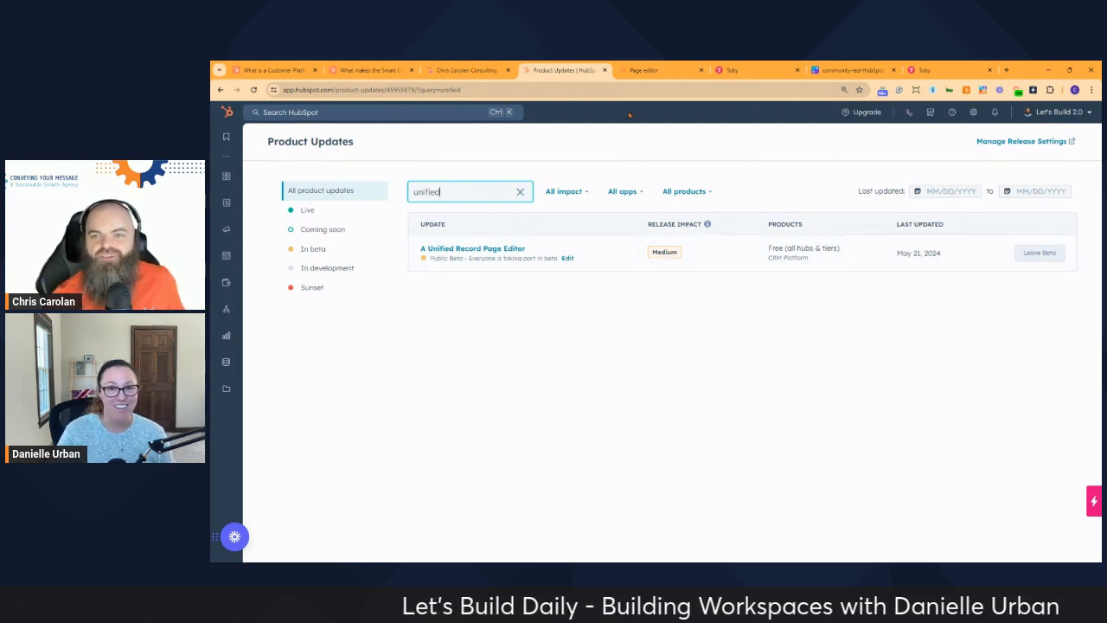
- Exit the default view's layout editor and clone the default contact view
click(662, 70)
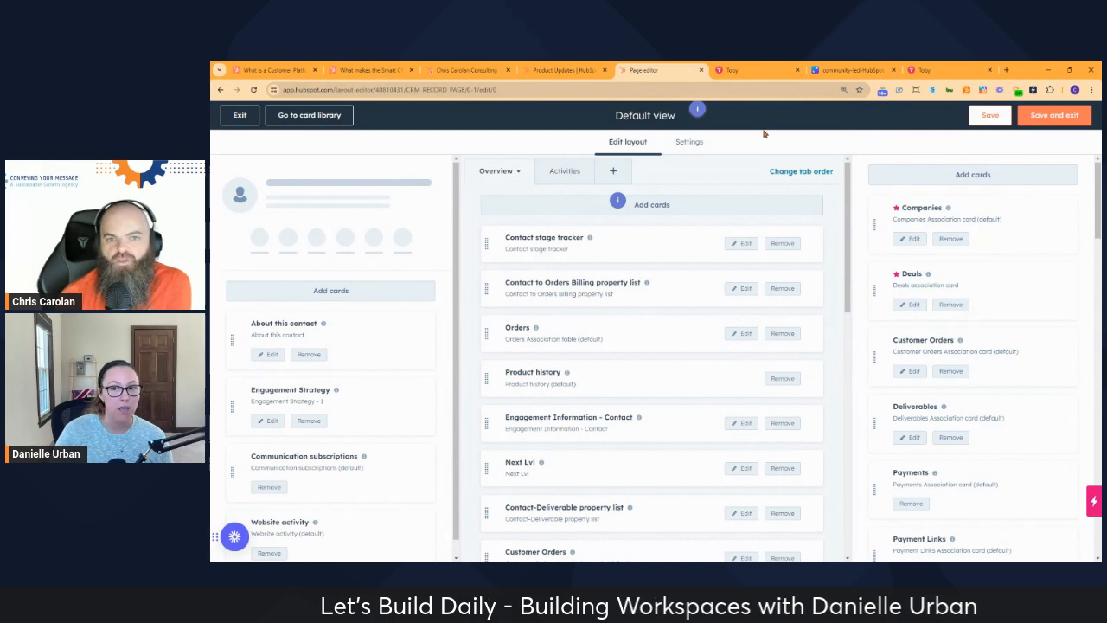
click(239, 117)
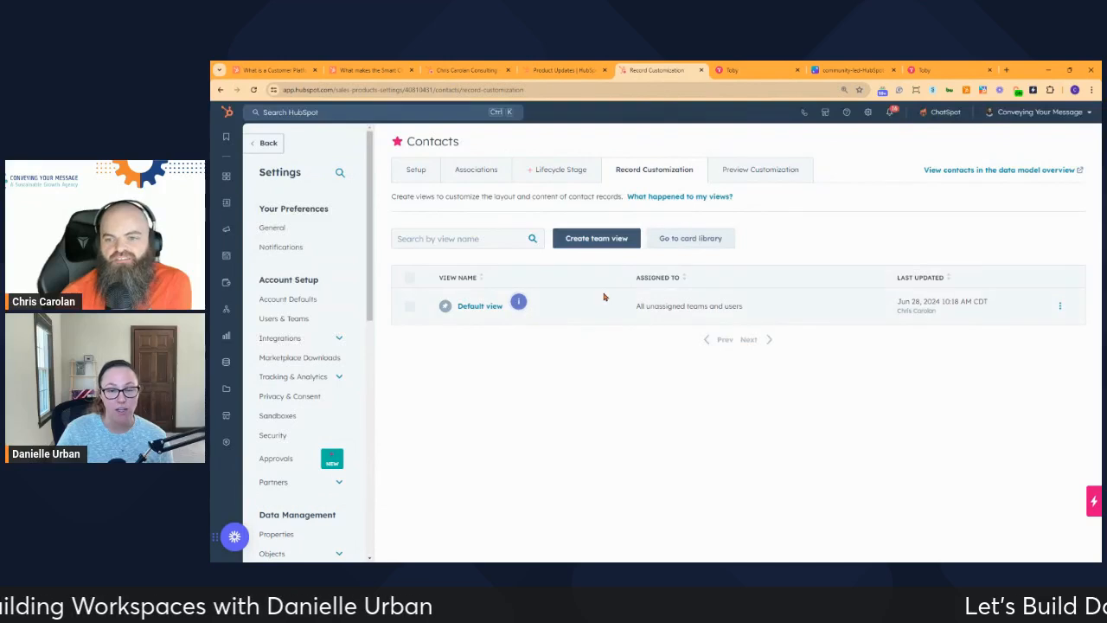
click(1060, 307)
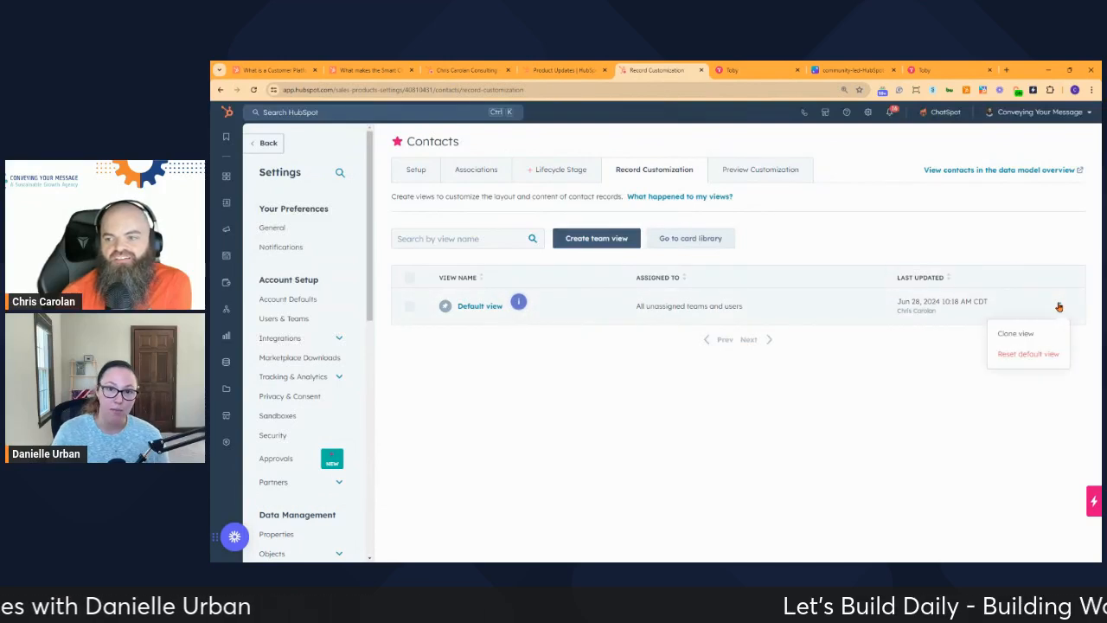
click(1021, 335)
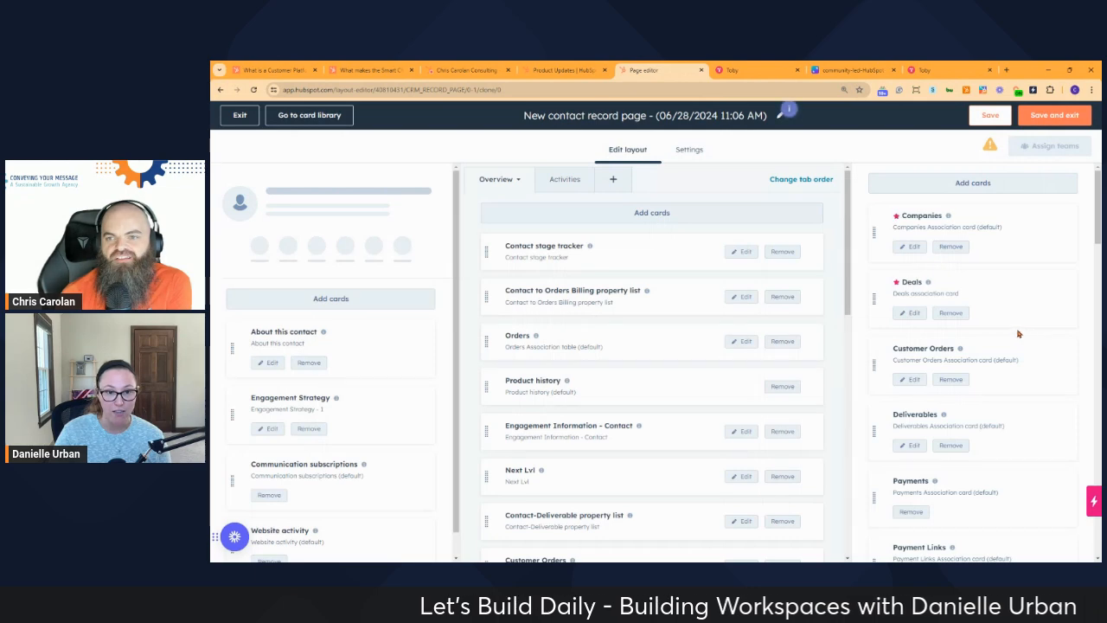
- Rename the cloned contact record page as CSM View
click(741, 115)
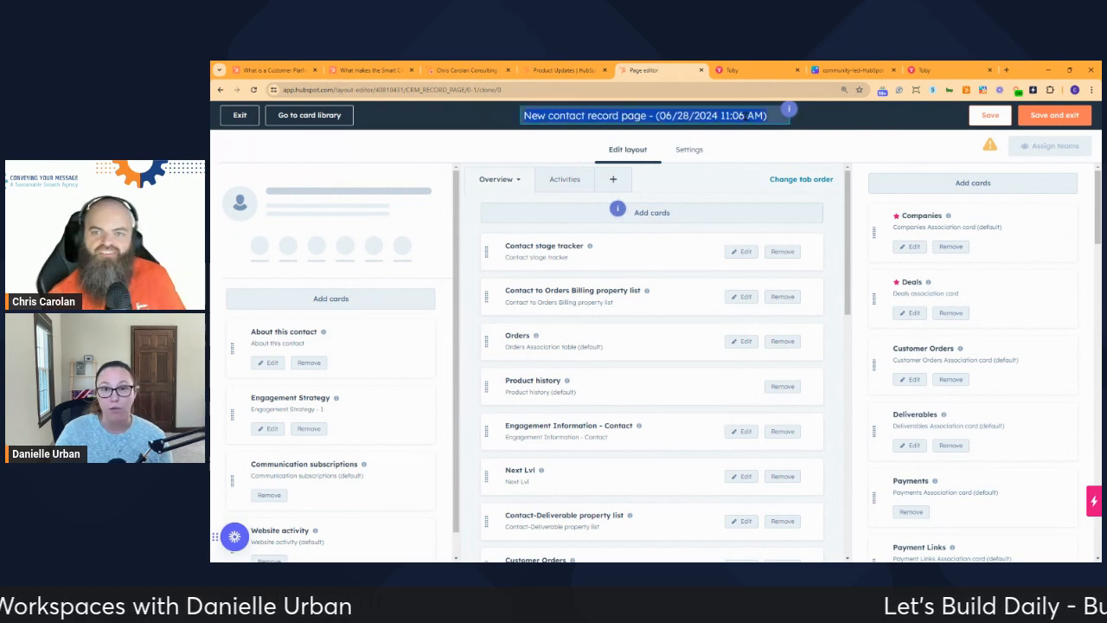
text(CSM)
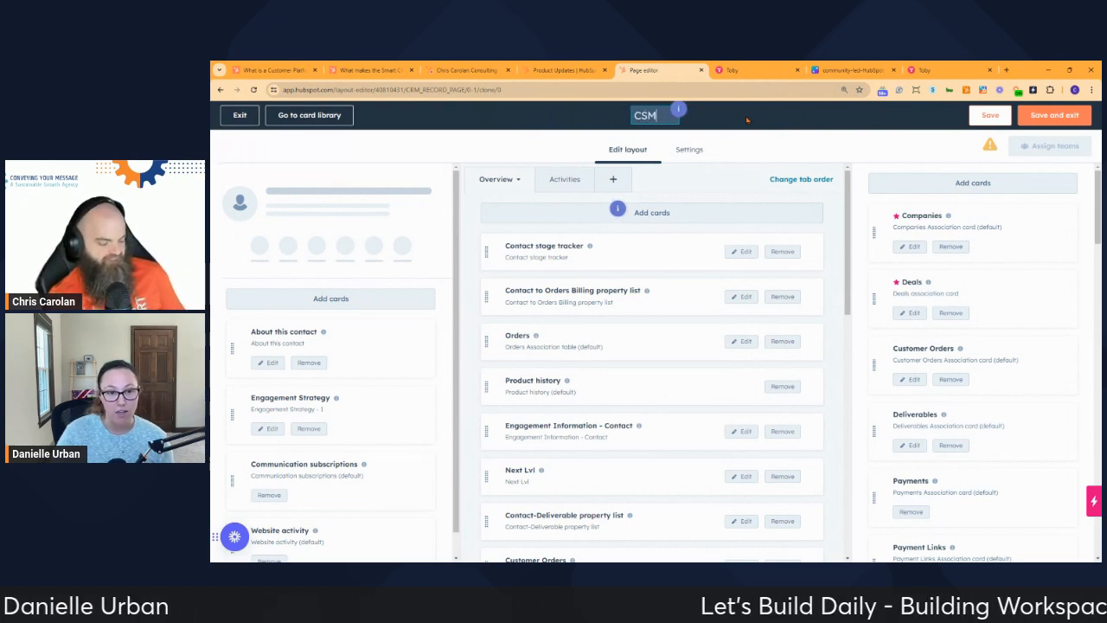
text( View)
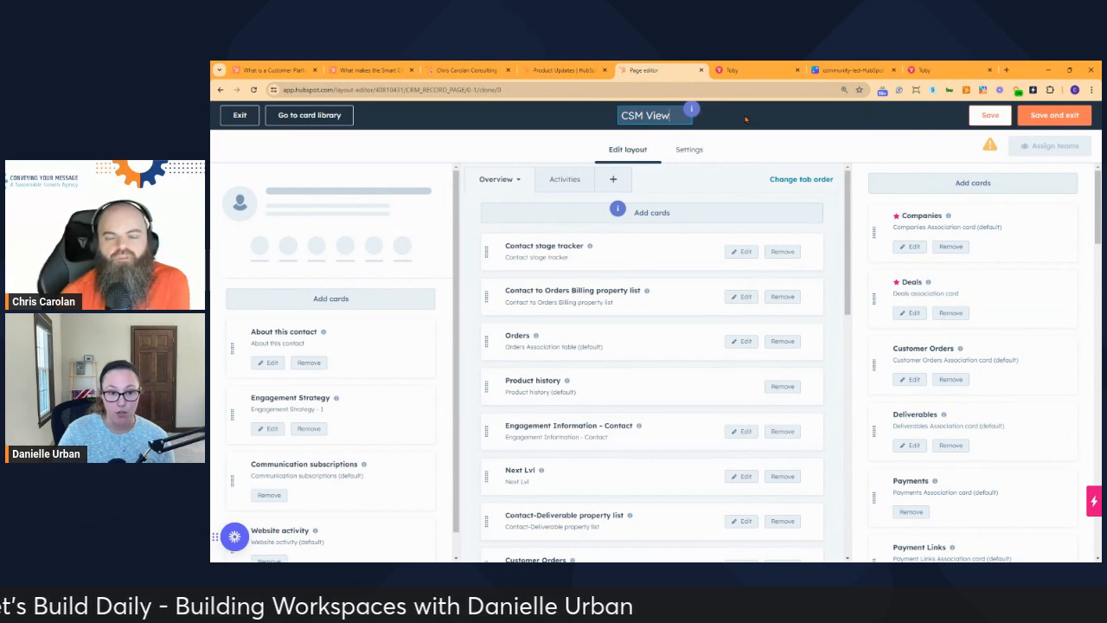
key(Return)
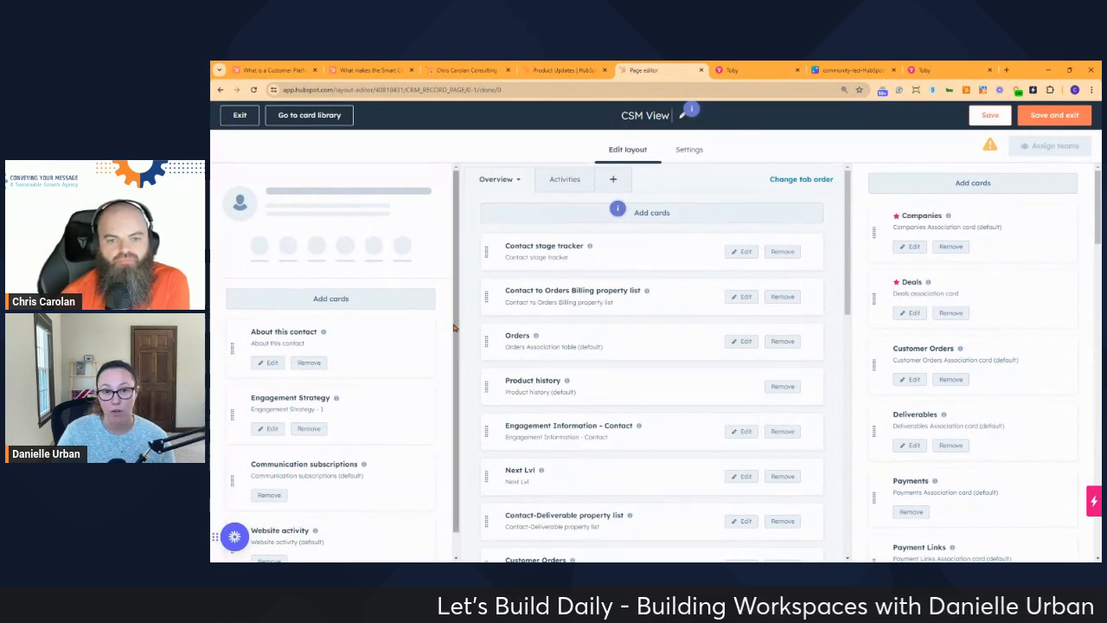
- Remove the LinkedIn URL property from the About this contact card and save the card
scroll(456, 336, down, 1)
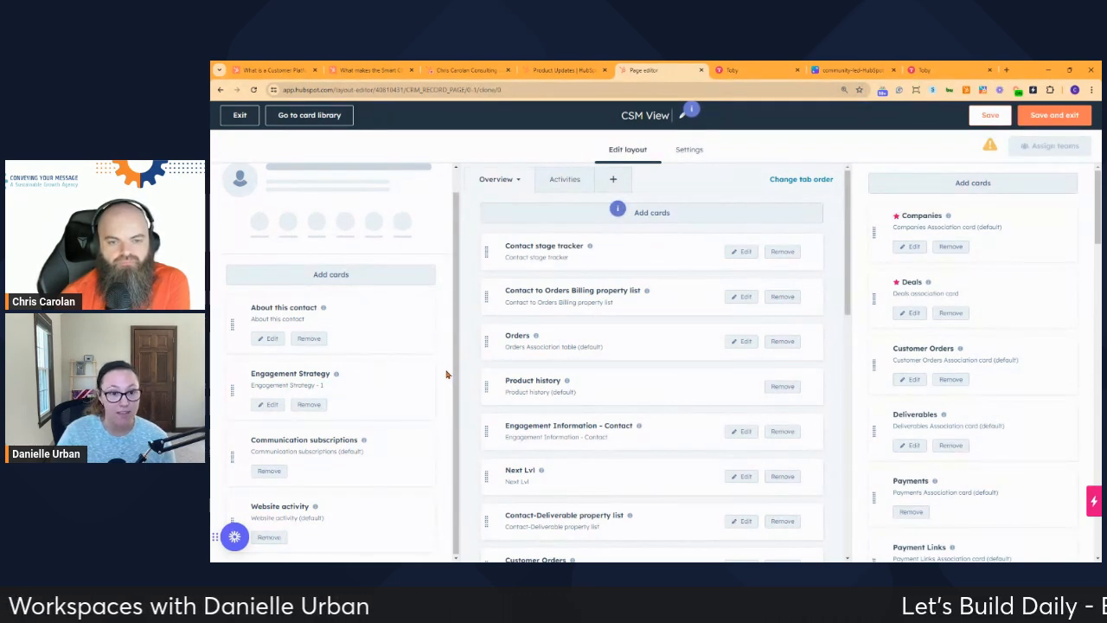
click(270, 340)
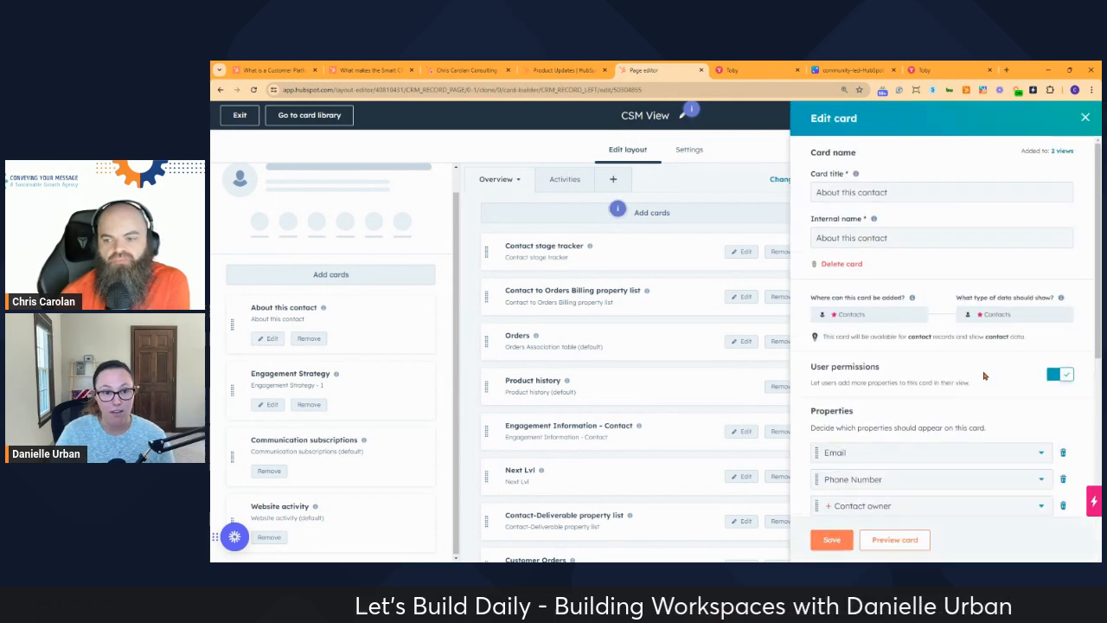
scroll(983, 375, down, 3)
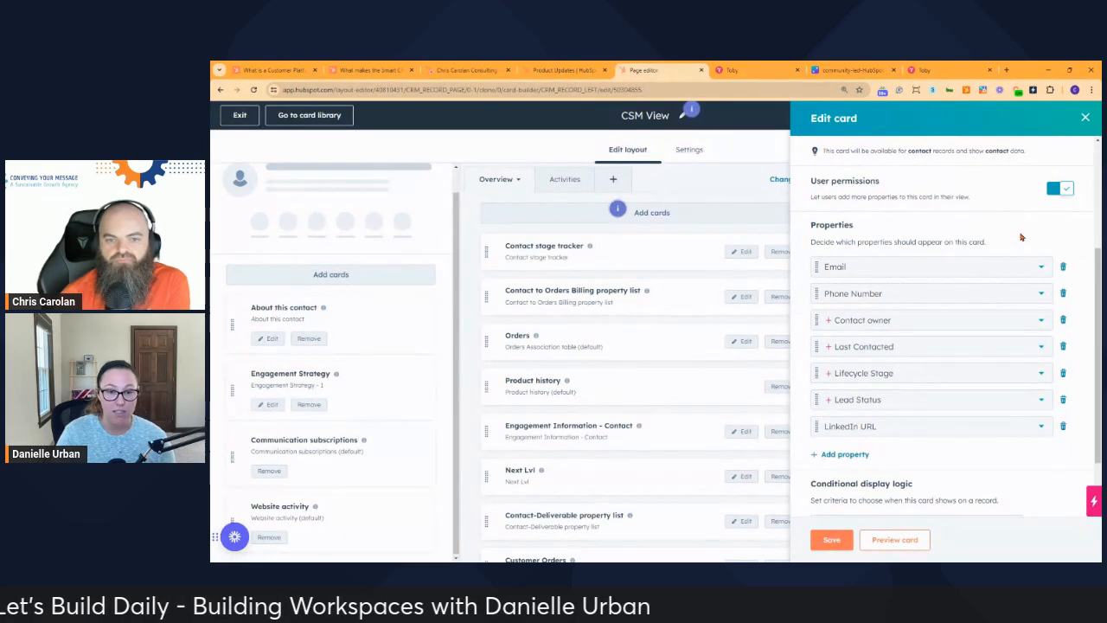
scroll(1021, 236, down, 1)
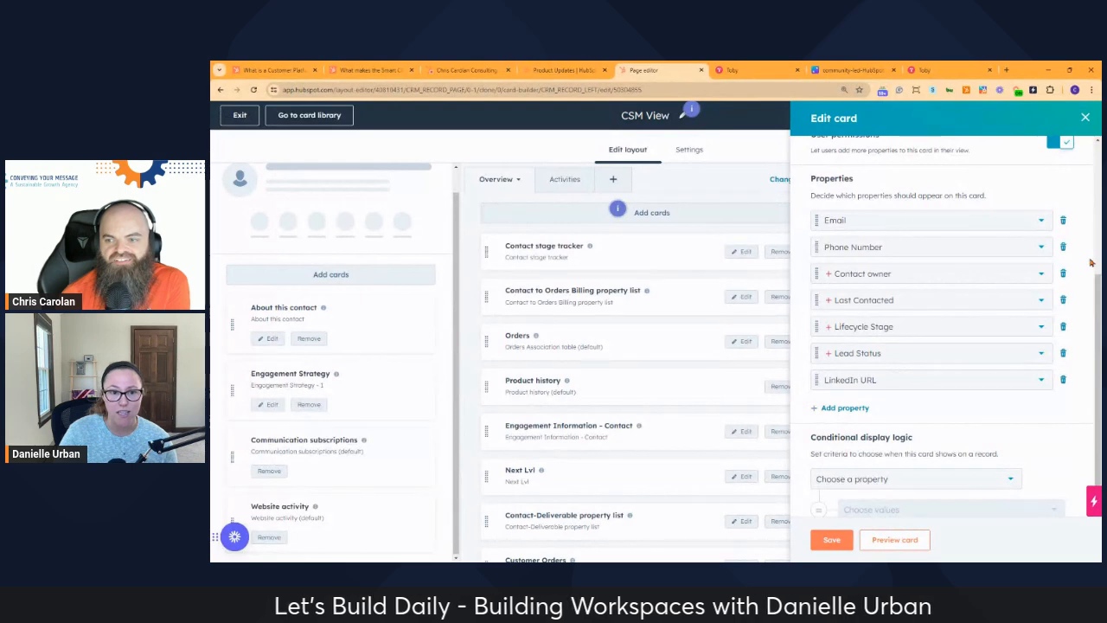
click(1063, 379)
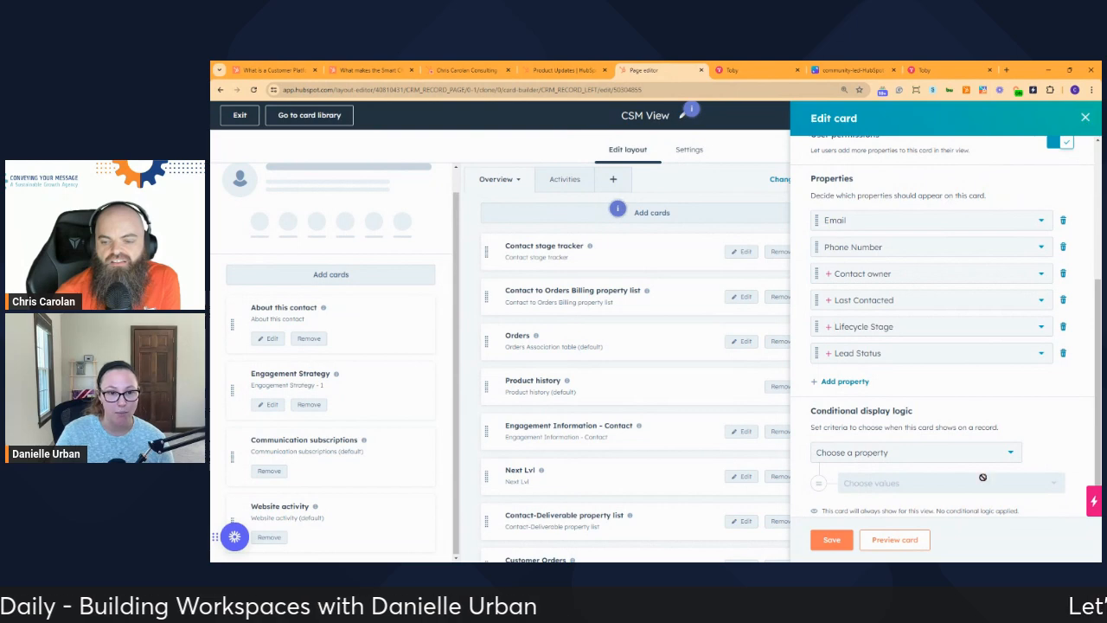
click(832, 540)
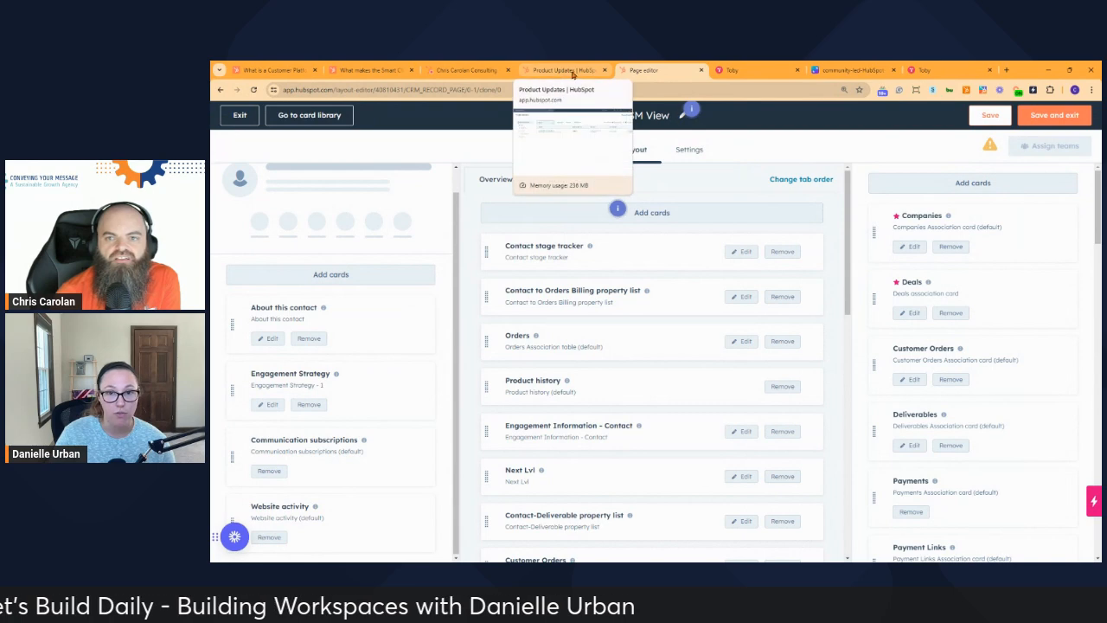
- Switch to the open deal record, look through its association cards and collapse the About this deal section
click(478, 70)
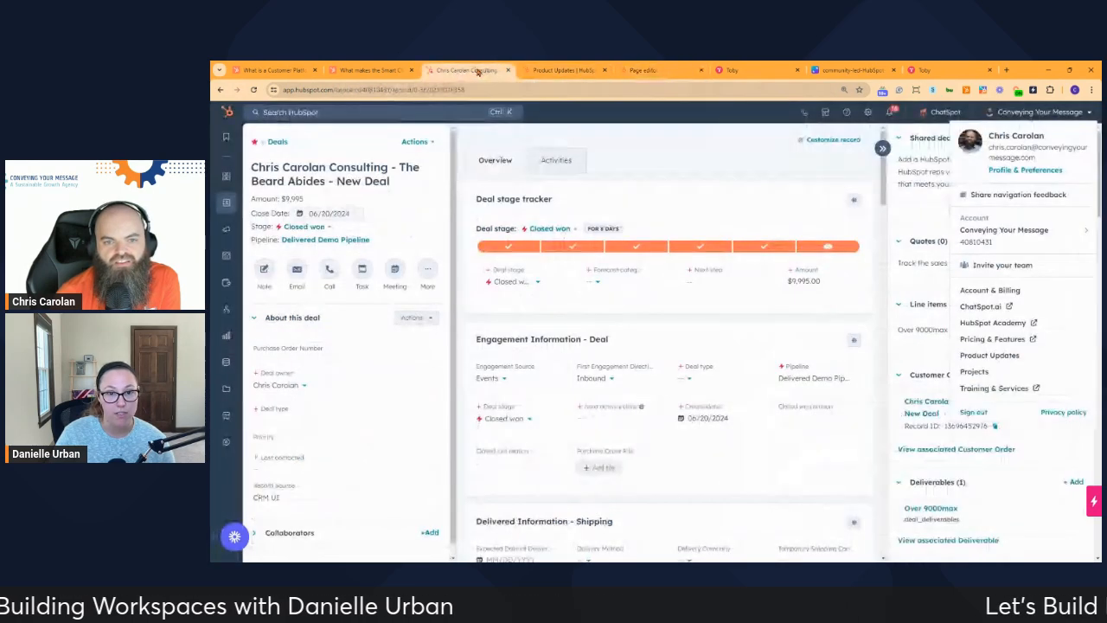
scroll(925, 242, down, 2)
scroll(924, 282, down, 2)
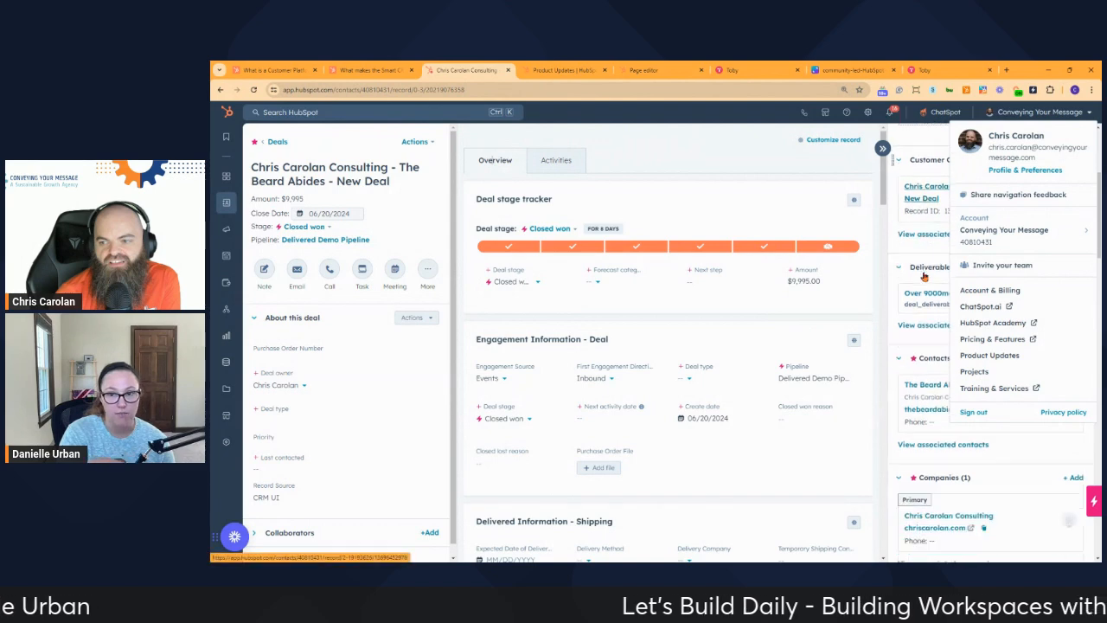
click(274, 320)
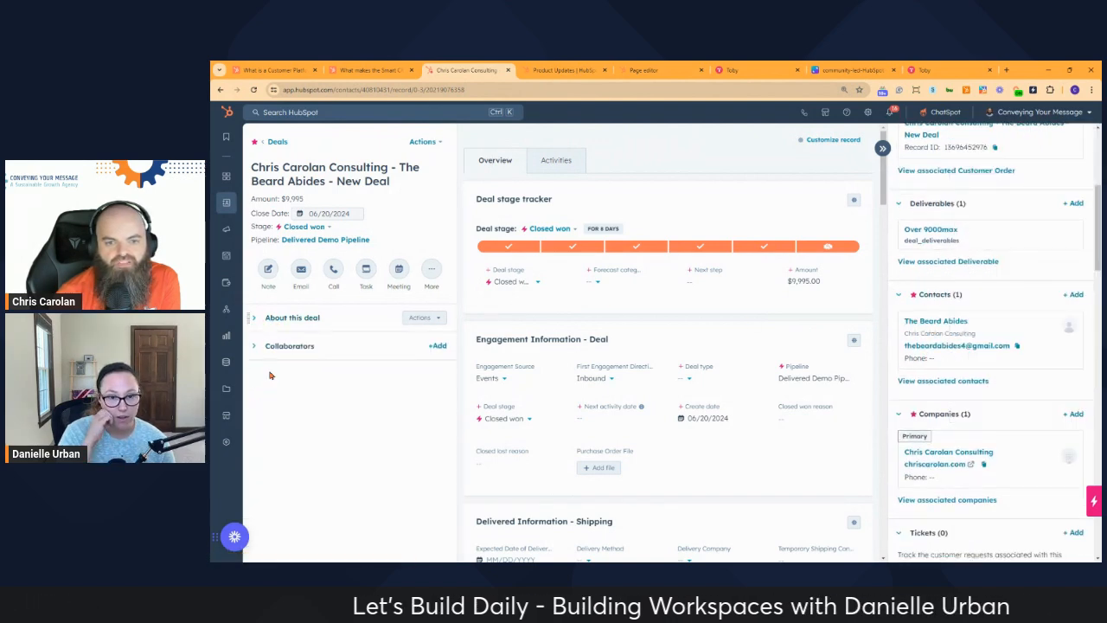
click(256, 319)
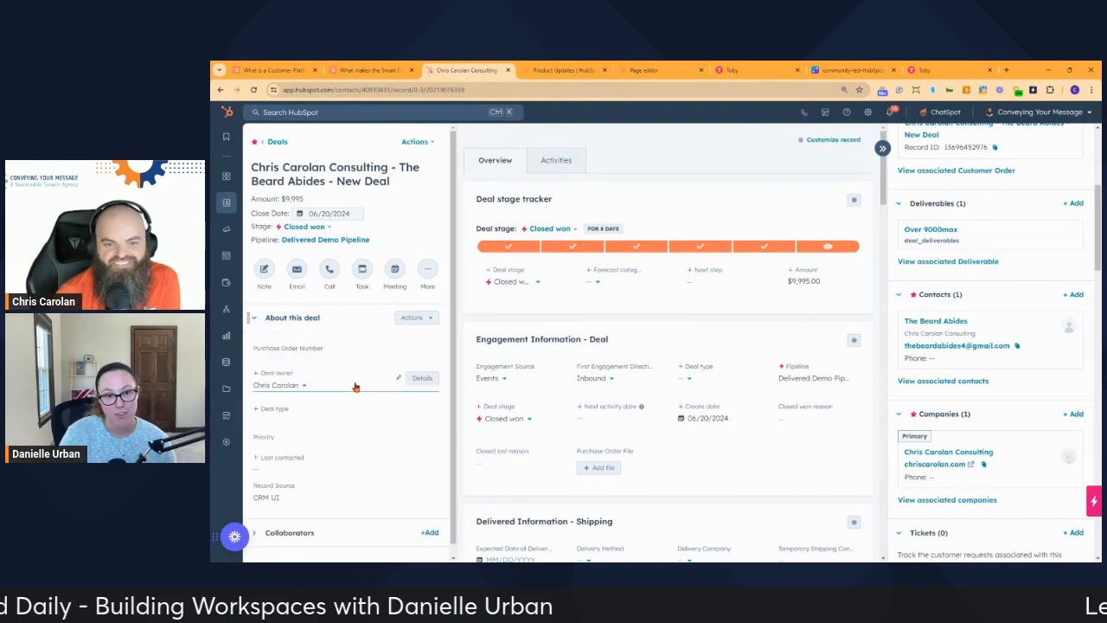
click(256, 319)
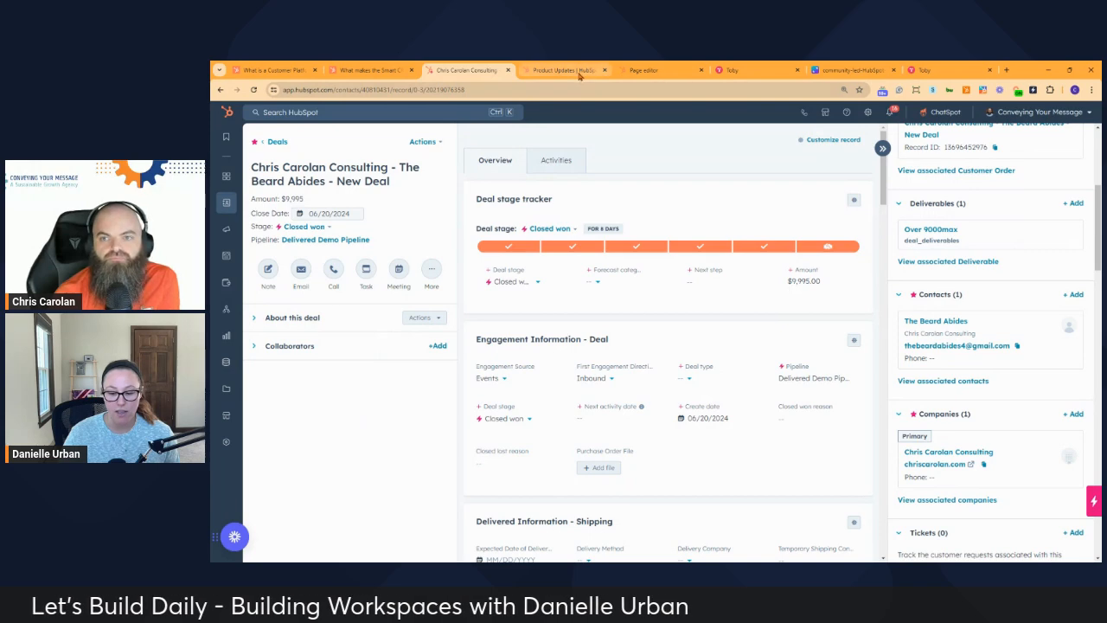
- Return to the CSM View layout editor, review the Engagement Strategy card's properties and remove the card from the layout
click(664, 70)
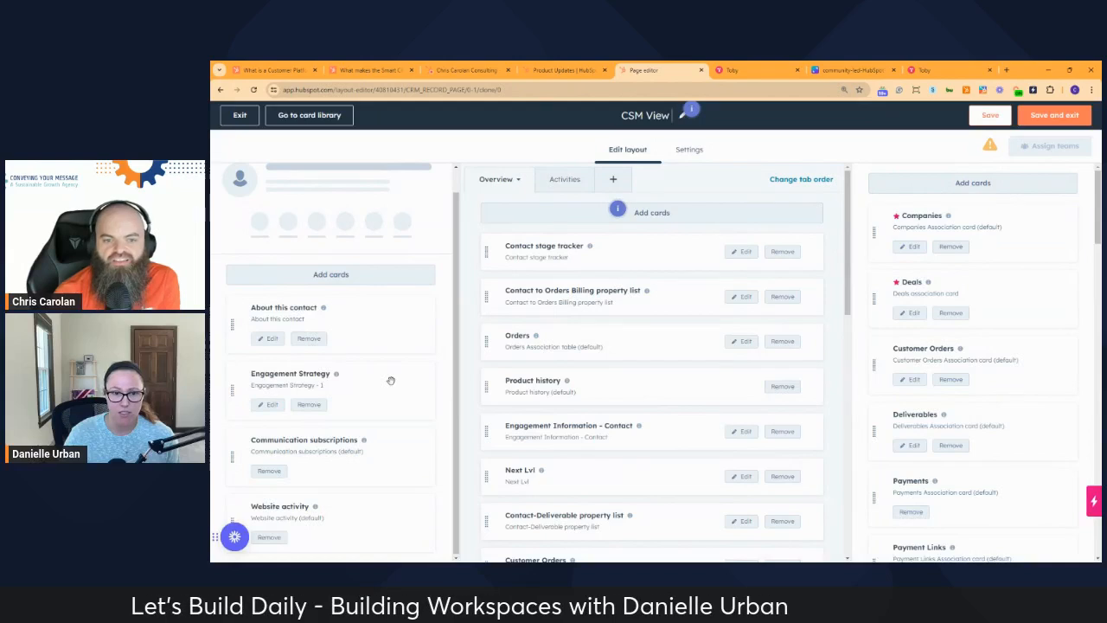
click(268, 406)
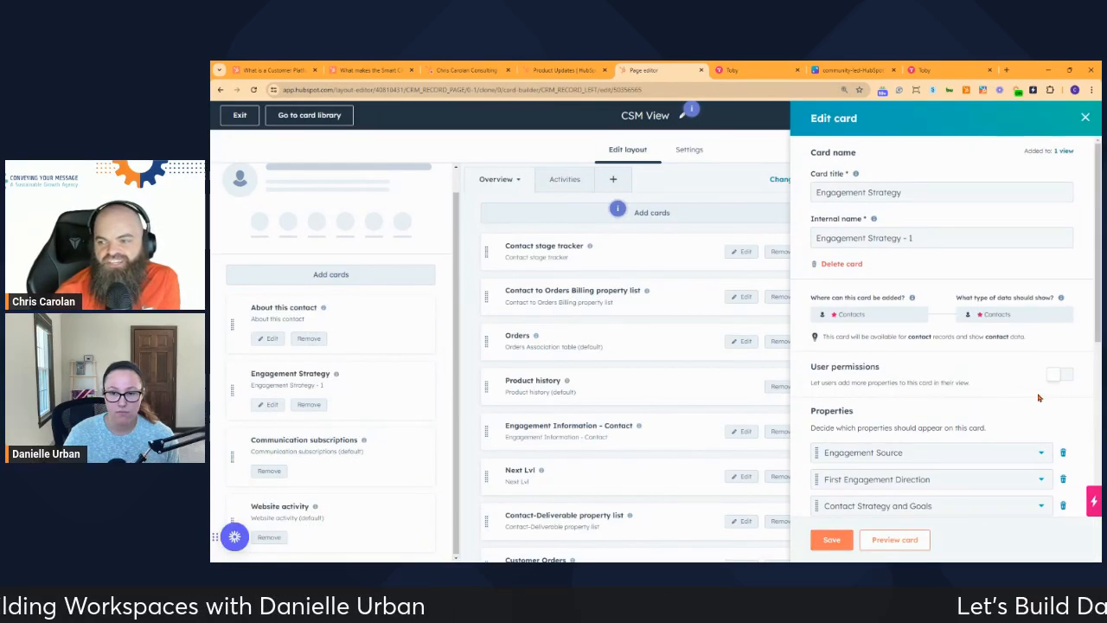
scroll(1075, 417, down, 3)
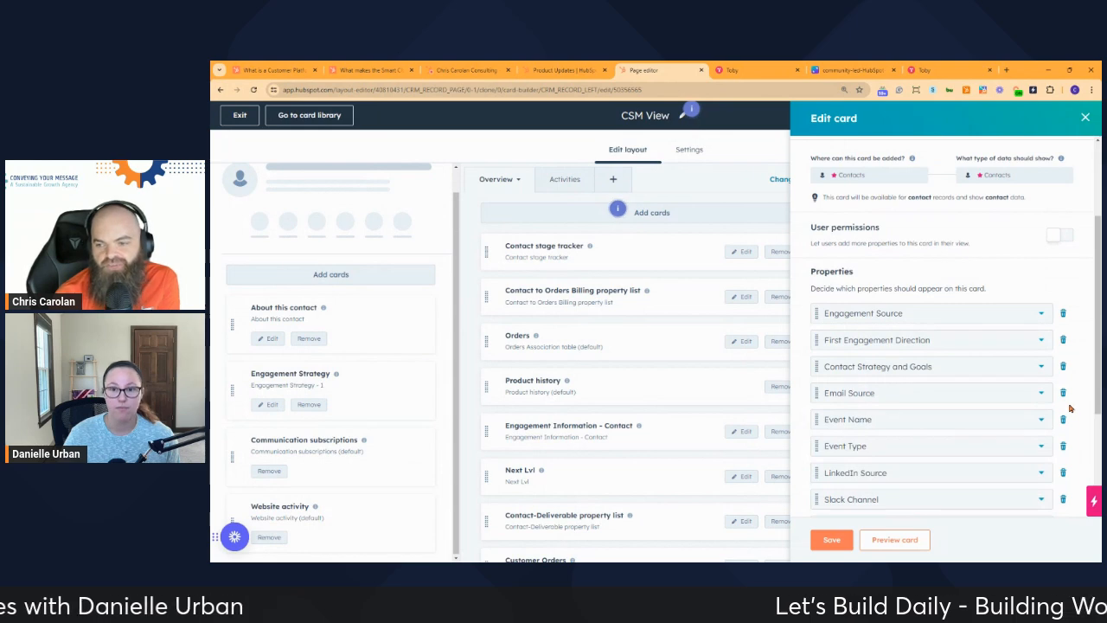
scroll(1073, 405, down, 1)
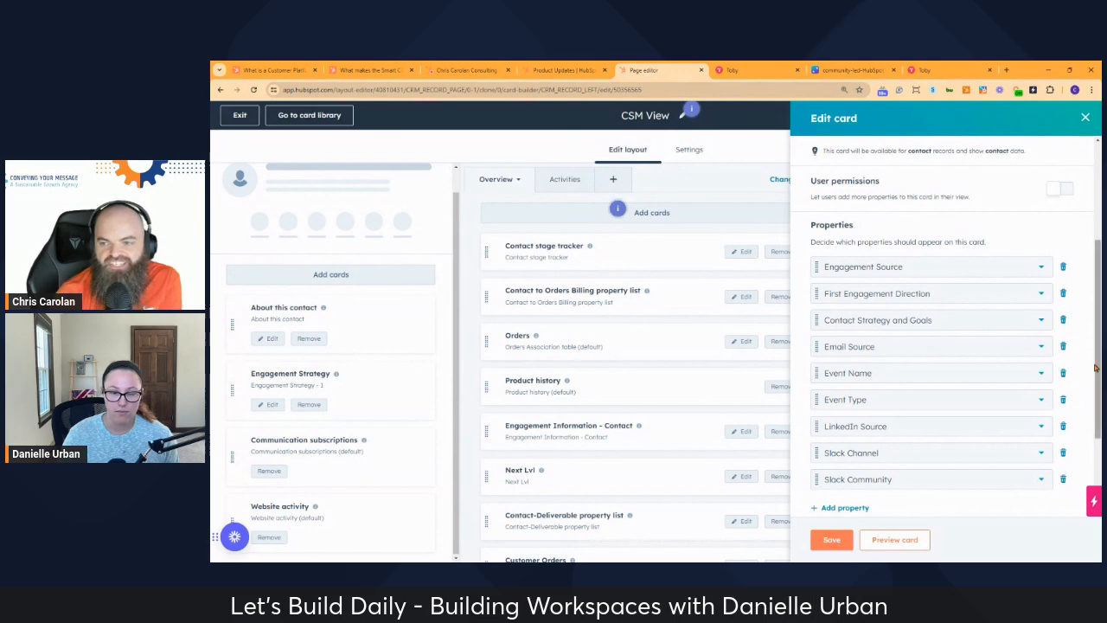
scroll(1092, 370, up, 1)
scroll(1093, 370, down, 2)
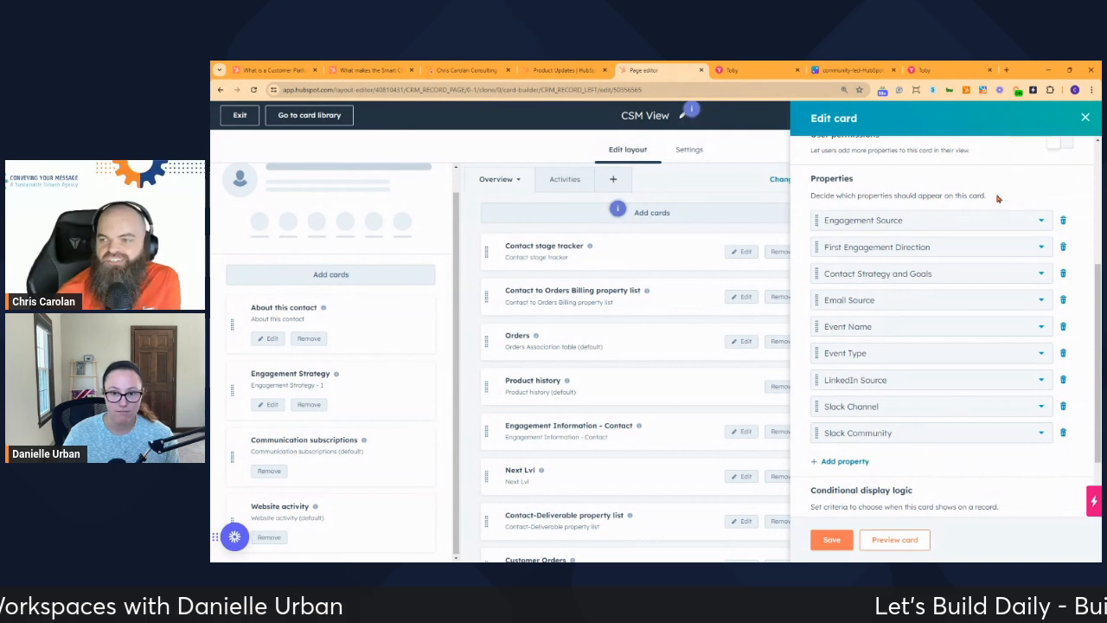
click(1085, 119)
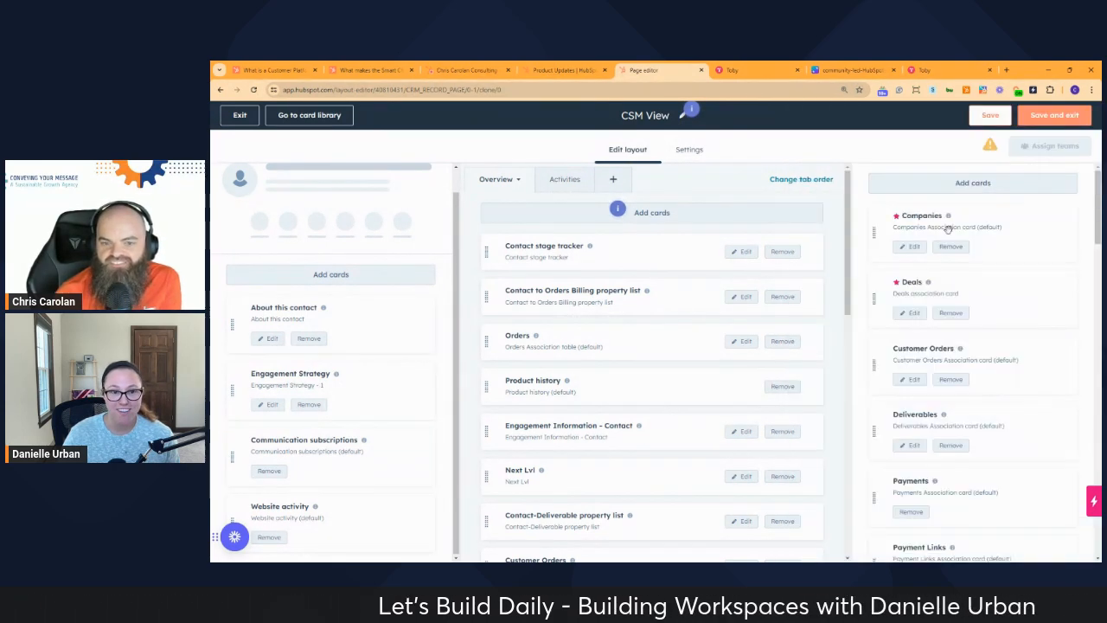
click(308, 405)
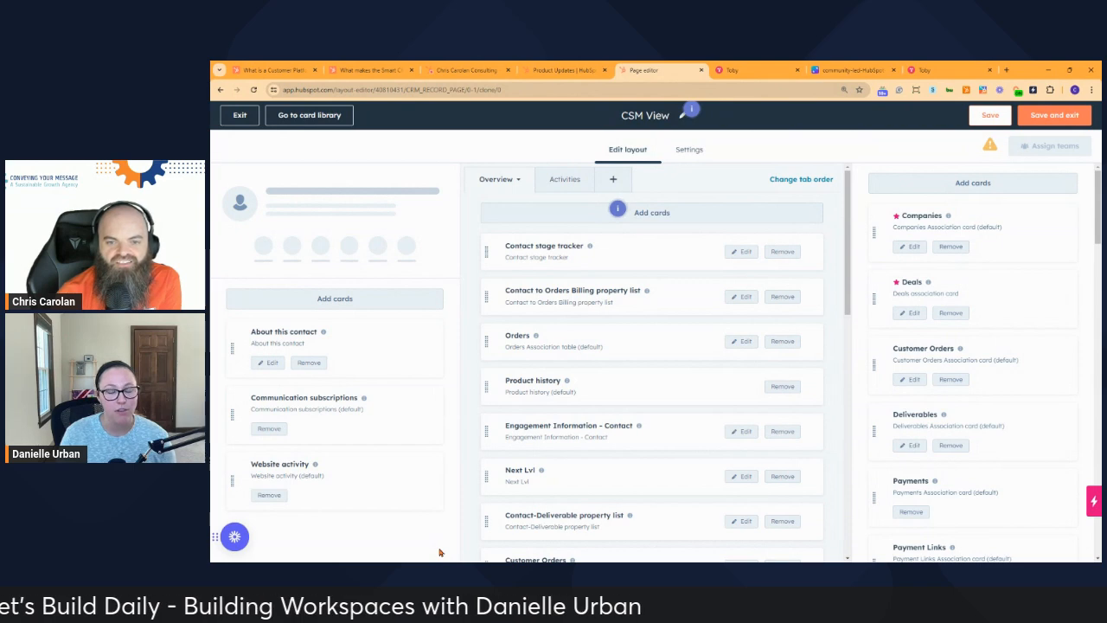
- Check the sidebar cards available to add, and remove the Website activity and Communication subscriptions cards from CSM View
click(413, 428)
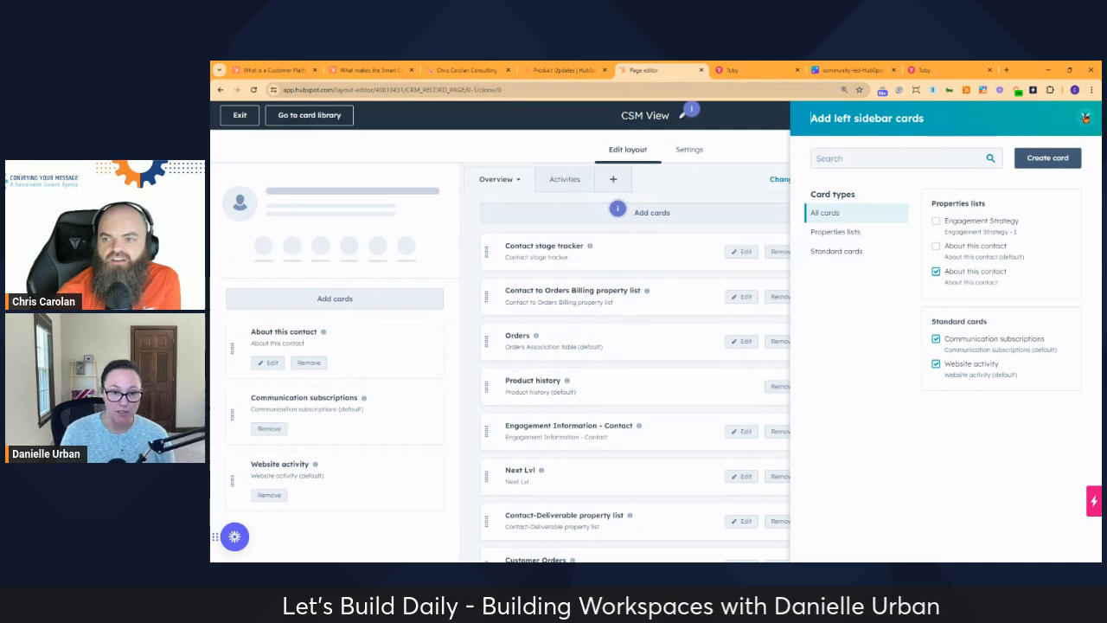
click(1086, 117)
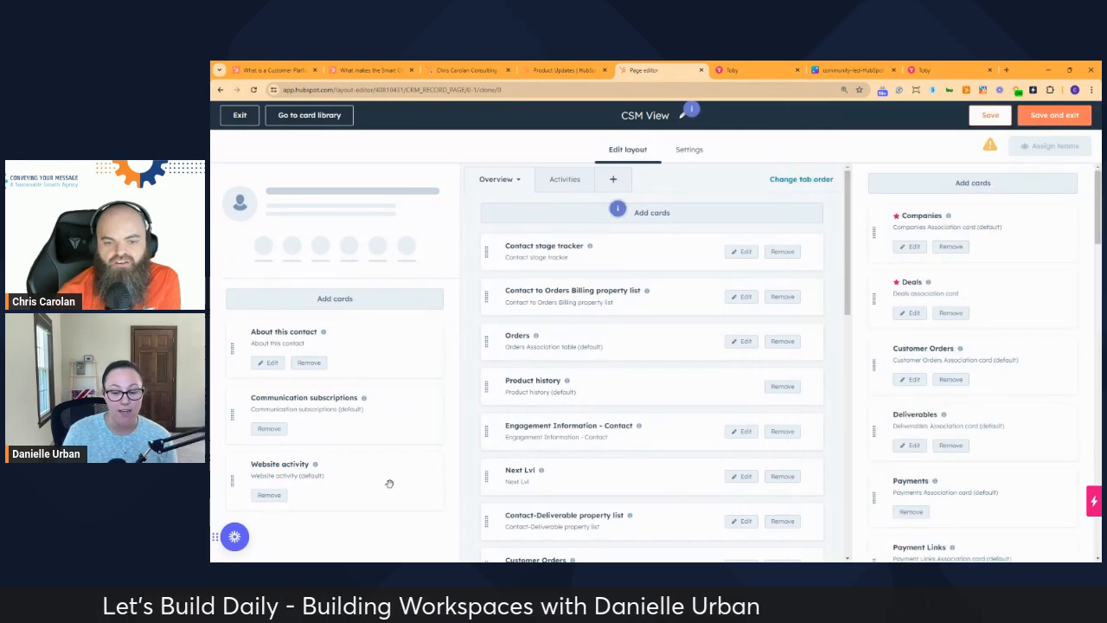
click(269, 495)
click(269, 428)
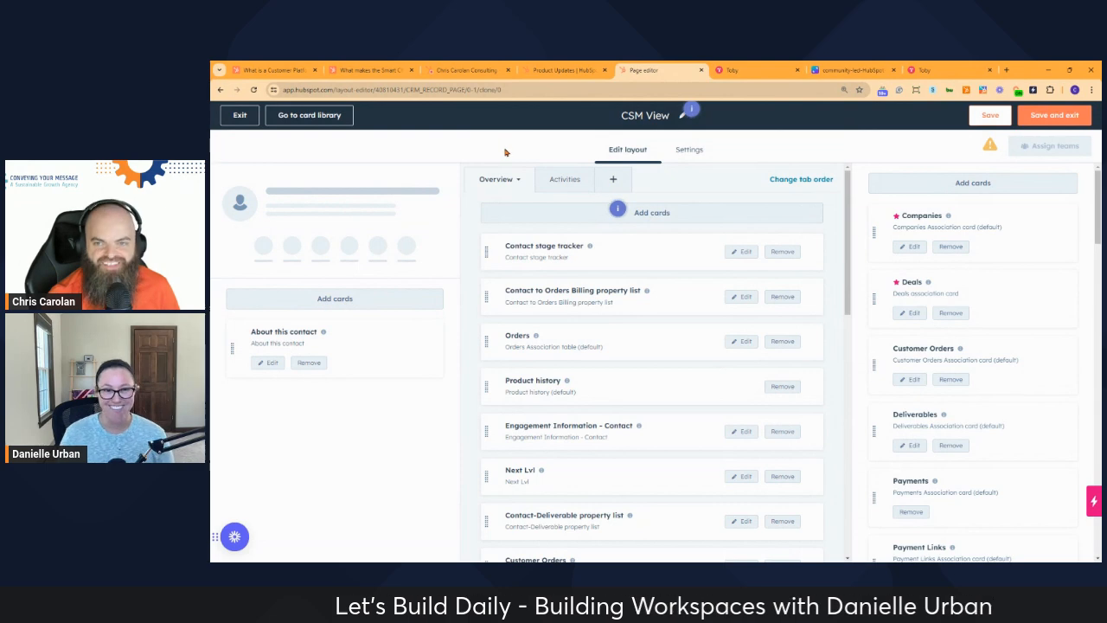
- Open the contact associated with the open deal and collapse its About this contact and Engagement Strategy sections
click(468, 69)
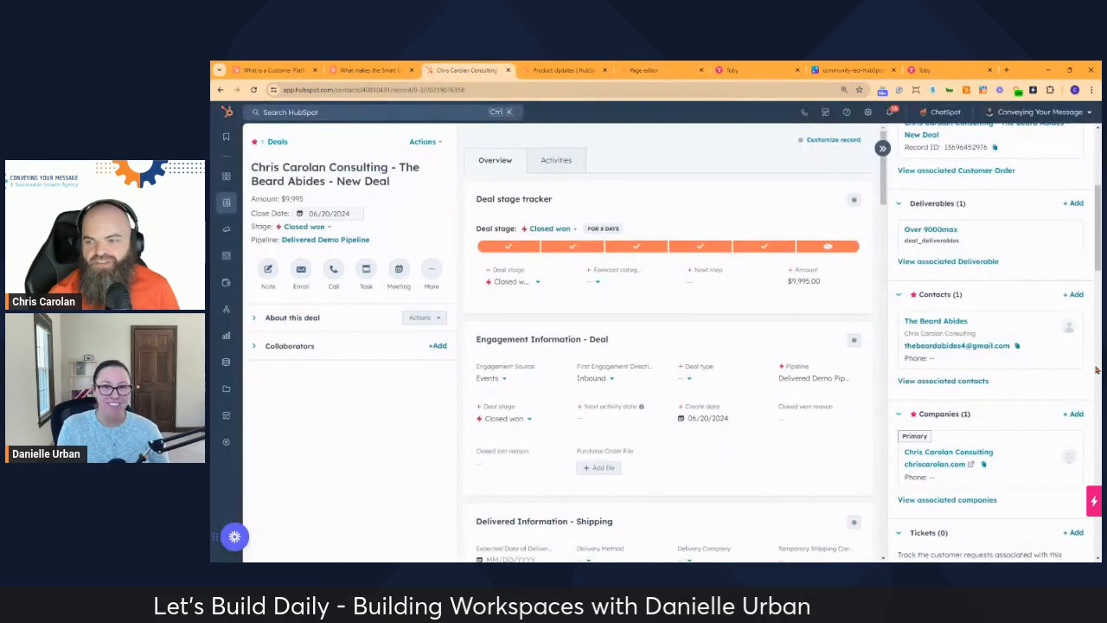
scroll(952, 415, up, 1)
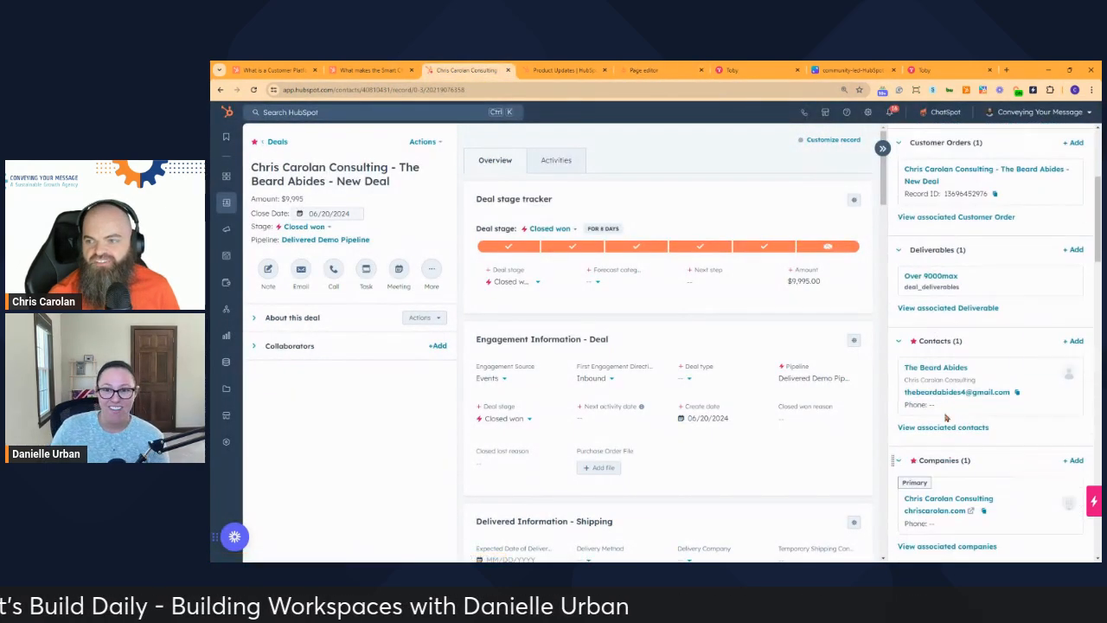
click(938, 367)
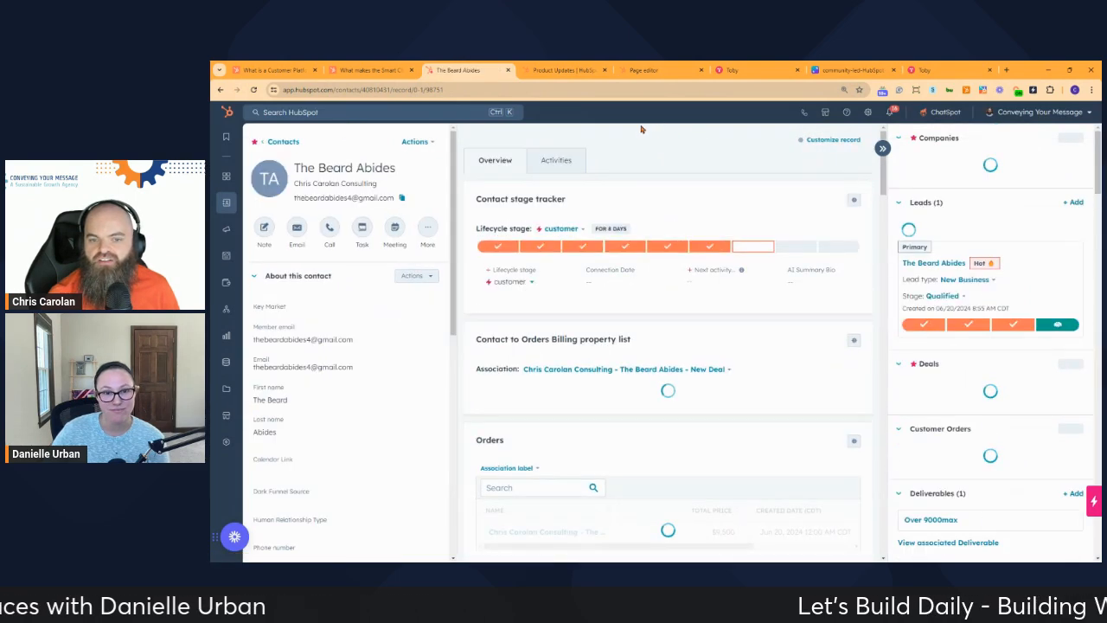
click(298, 276)
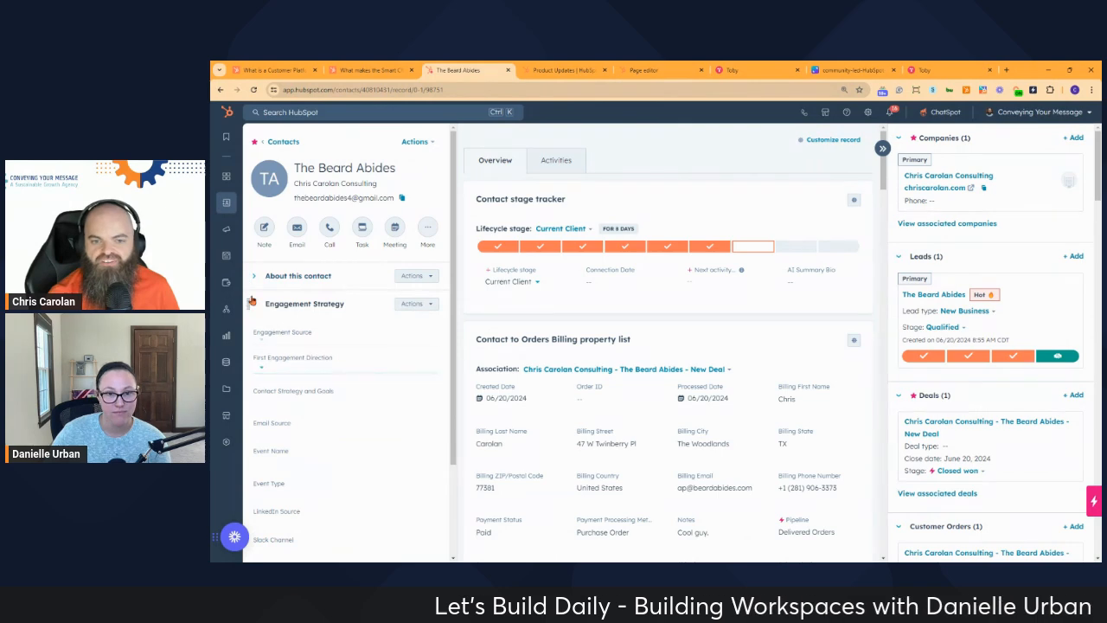
click(254, 303)
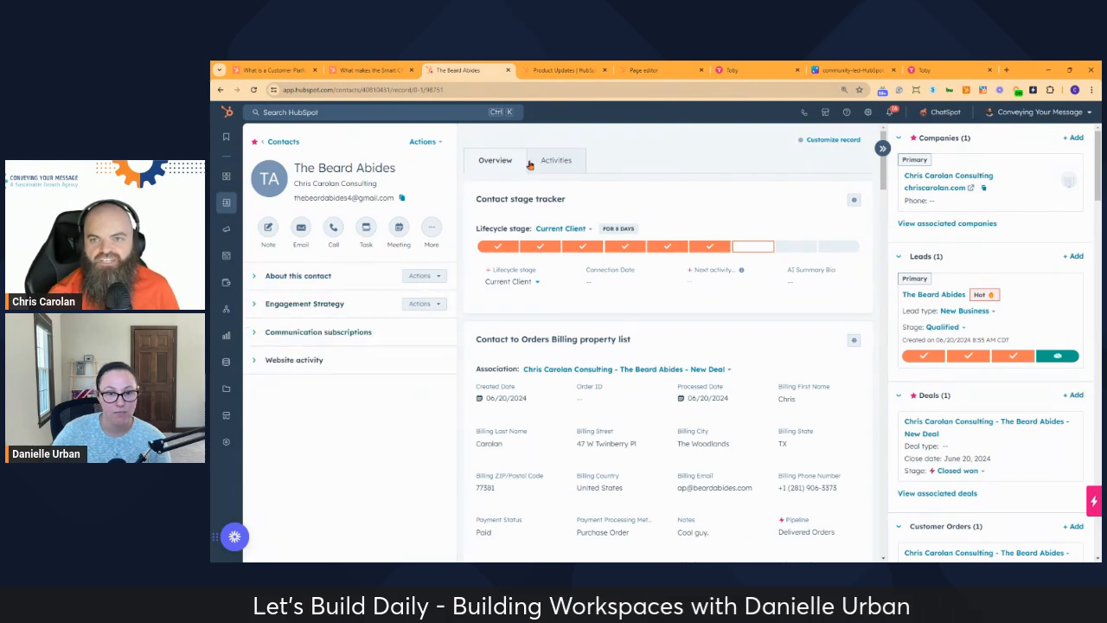
- Compare the CSM View layout with the contact record's Contact stage tracker and Contact to Orders Billing property list
click(656, 70)
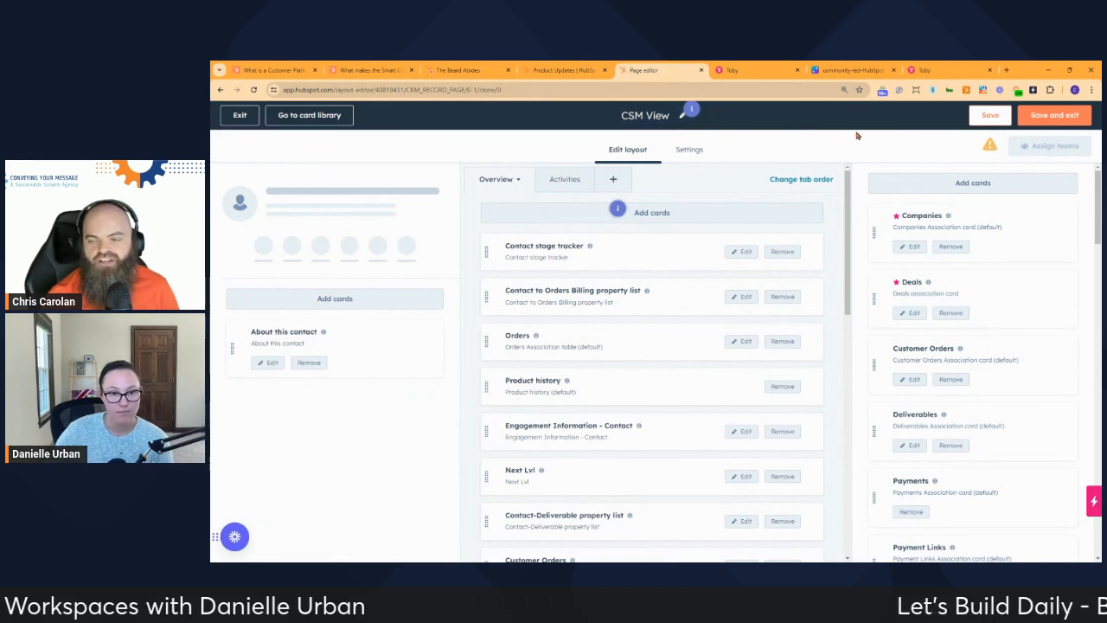
mouse_move(1070, 146)
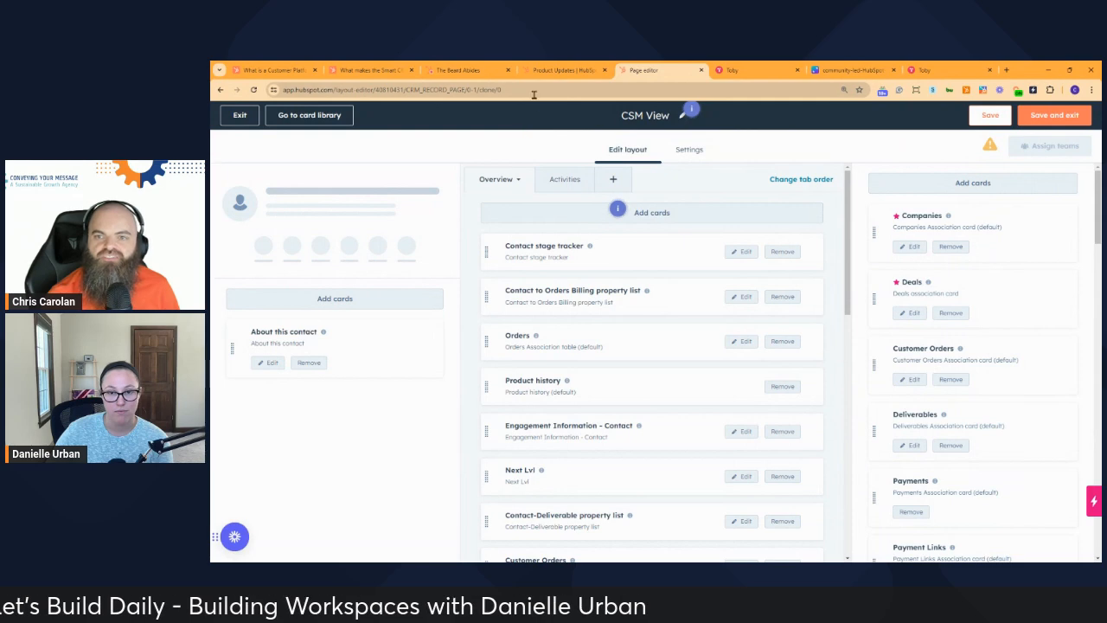
click(465, 71)
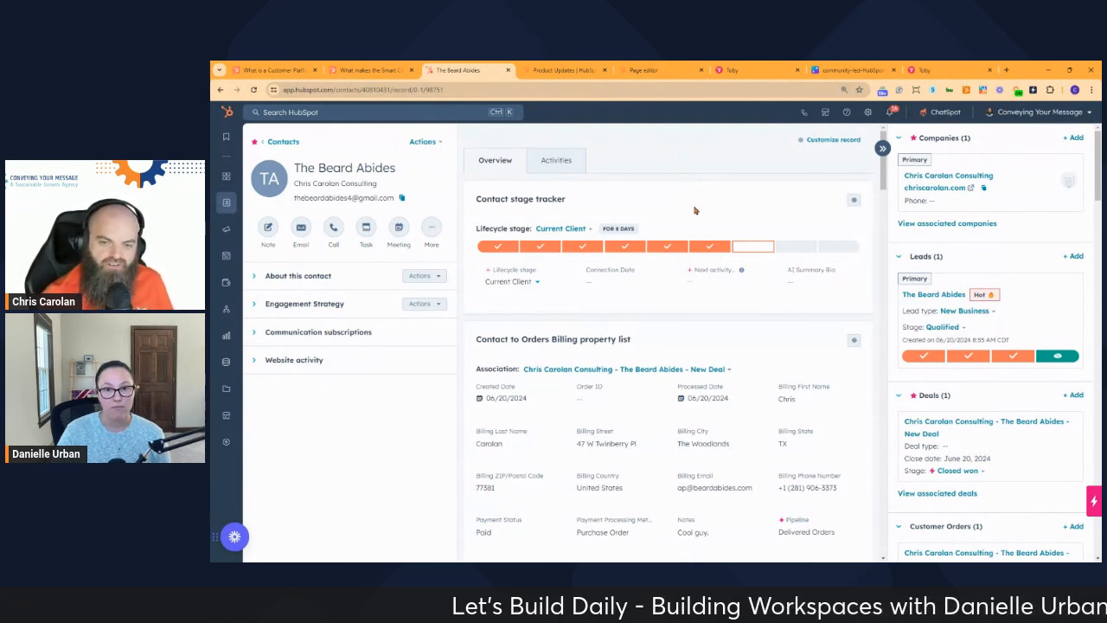
scroll(692, 208, down, 1)
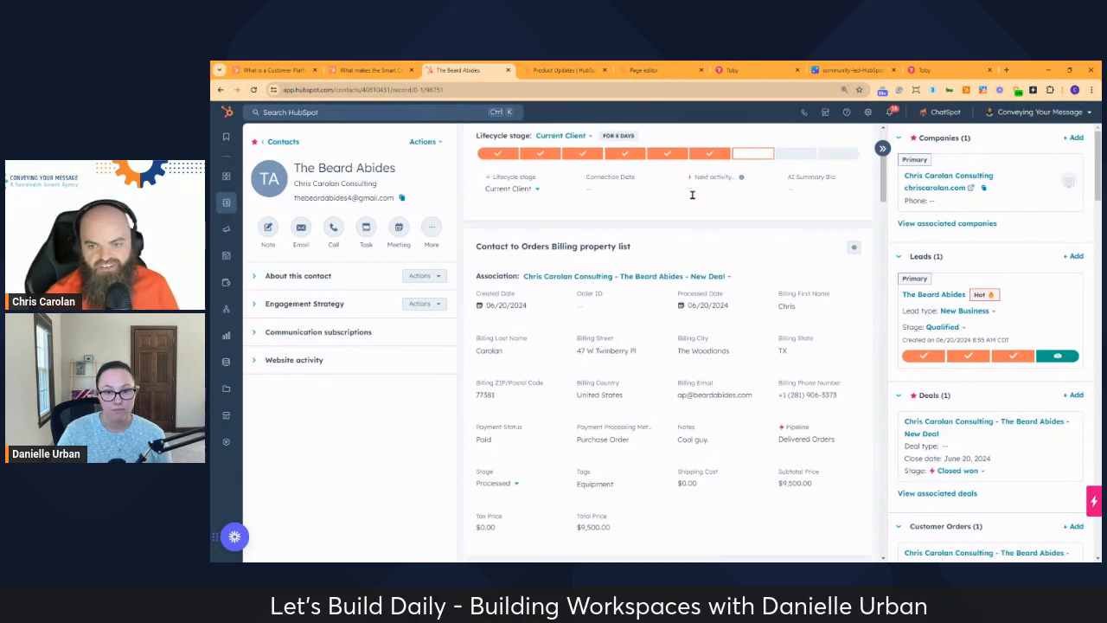
scroll(698, 211, up, 1)
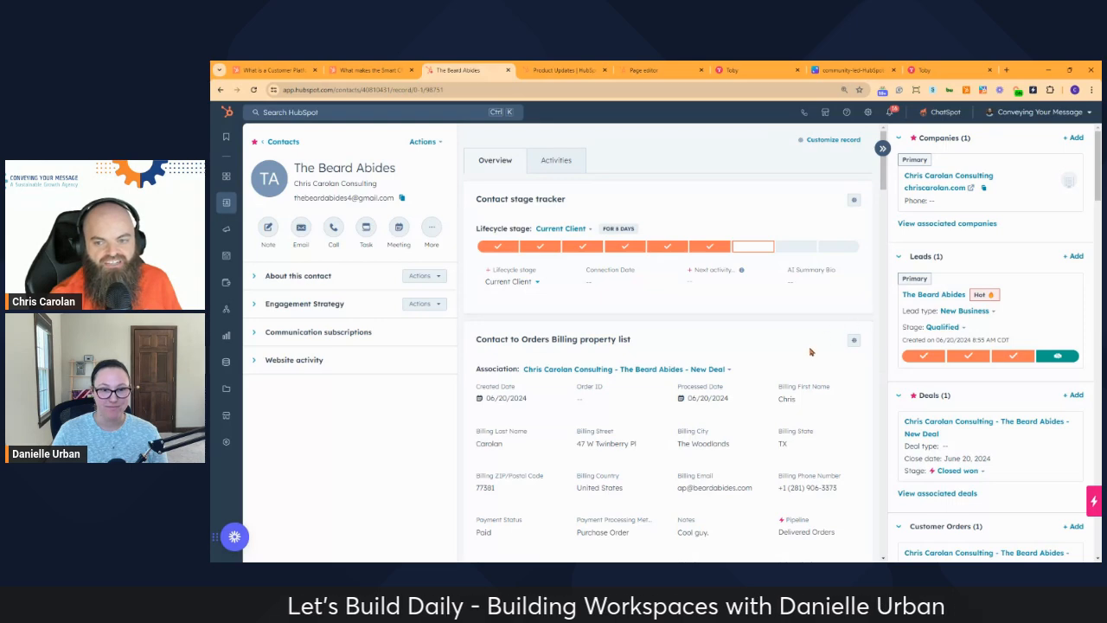
- Step through the editable fields of the Contact to Orders Billing property list, from Billing First Name to Billing Email
click(805, 401)
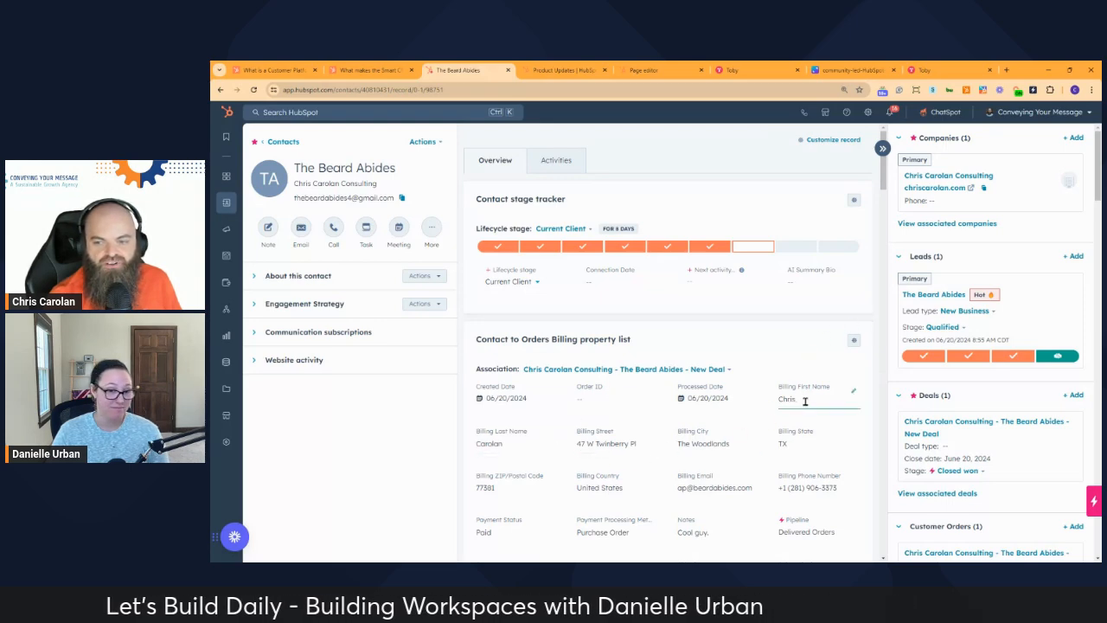
scroll(805, 399, down, 1)
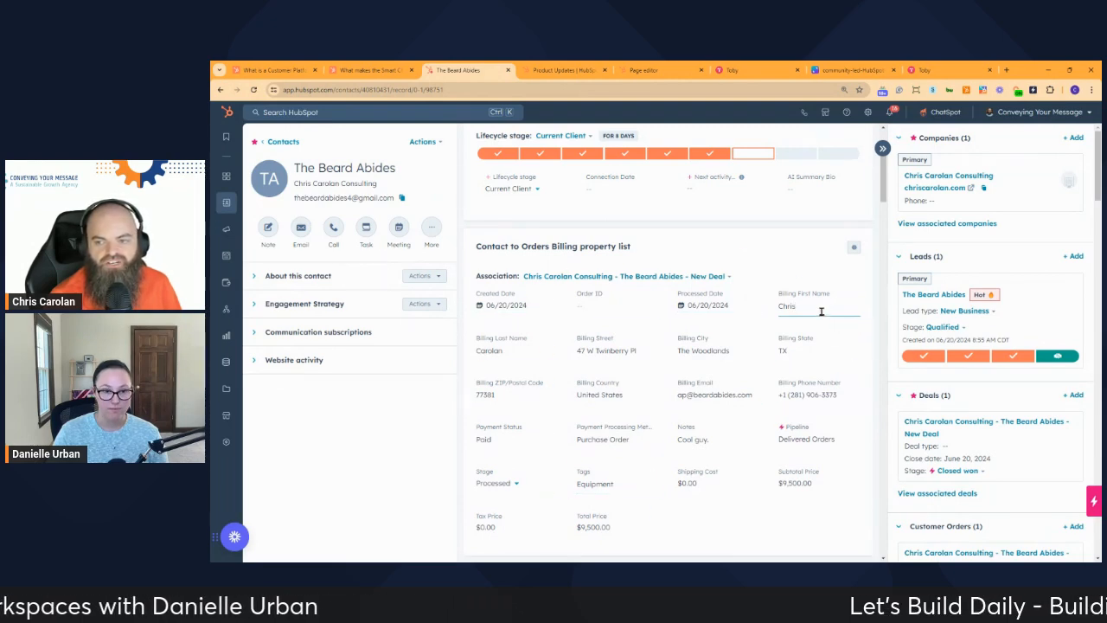
key(Tab)
key(Tab)
key(Tab)
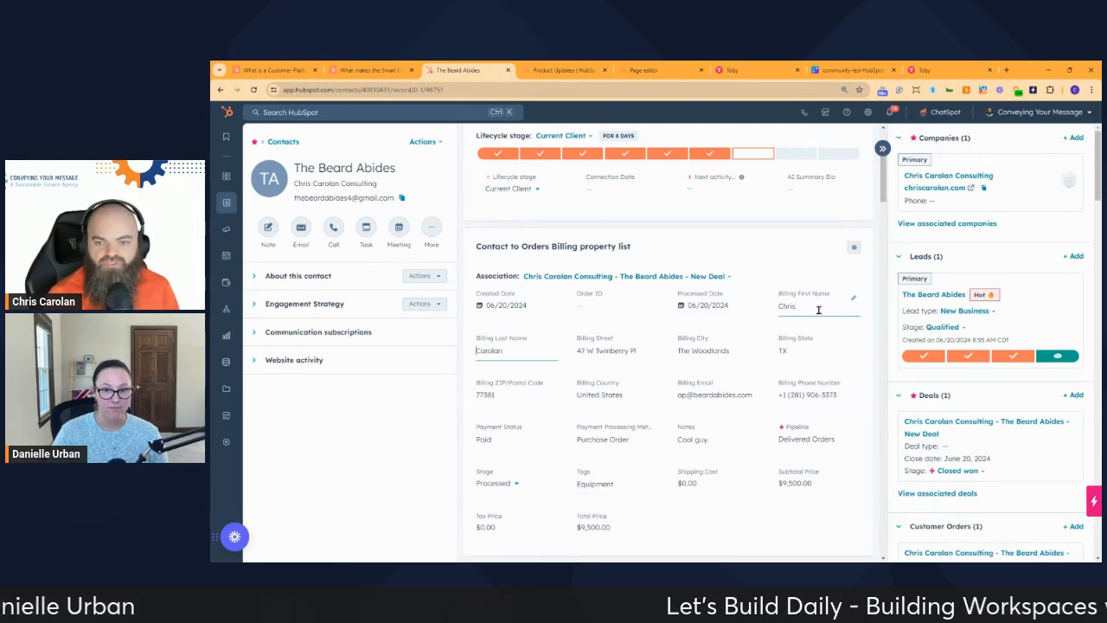
key(Tab)
key(BackSpace)
text(TX)
key(Tab)
key(Tab)
key(Tab)
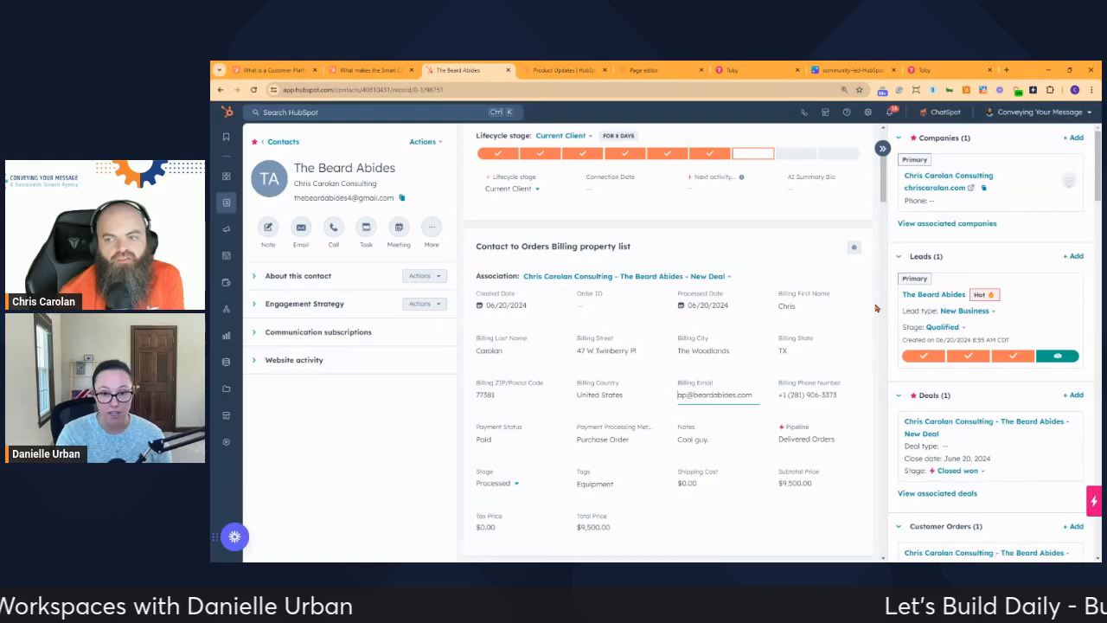
- Look over the contact's billing property list and Orders card, and return to the Contact stage tracker
scroll(874, 307, down, 1)
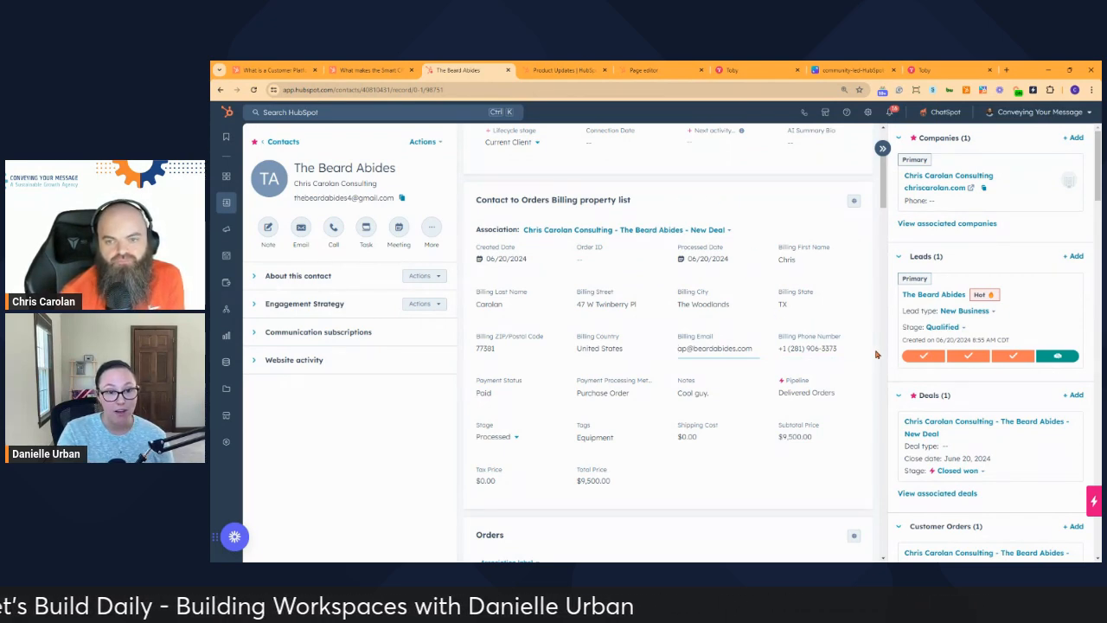
scroll(875, 354, down, 3)
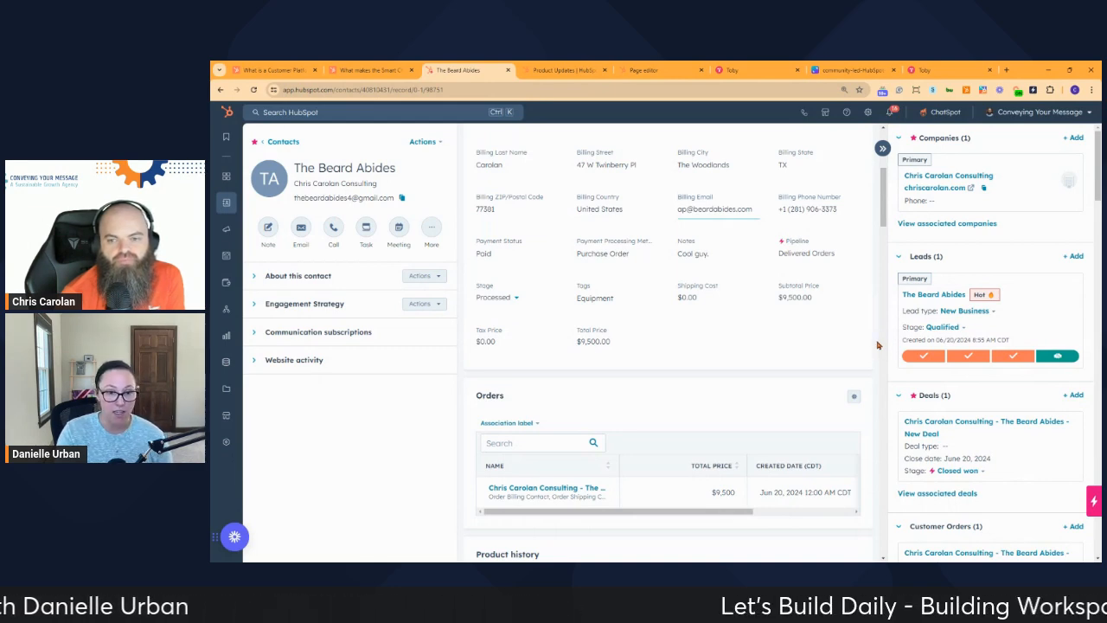
scroll(877, 345, up, 3)
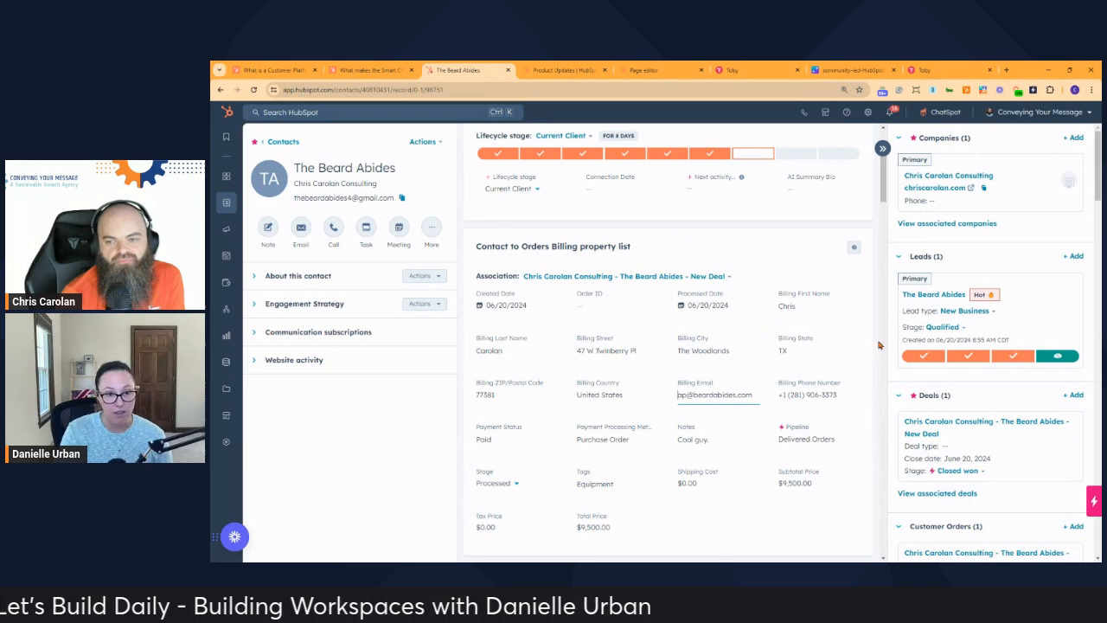
scroll(878, 345, up, 1)
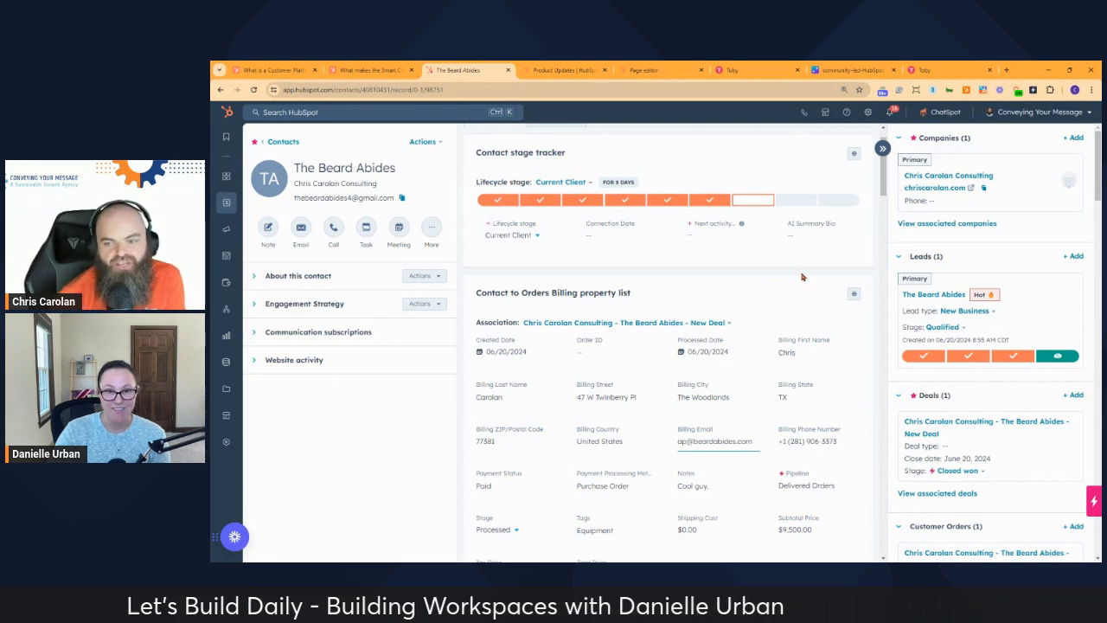
scroll(802, 277, up, 1)
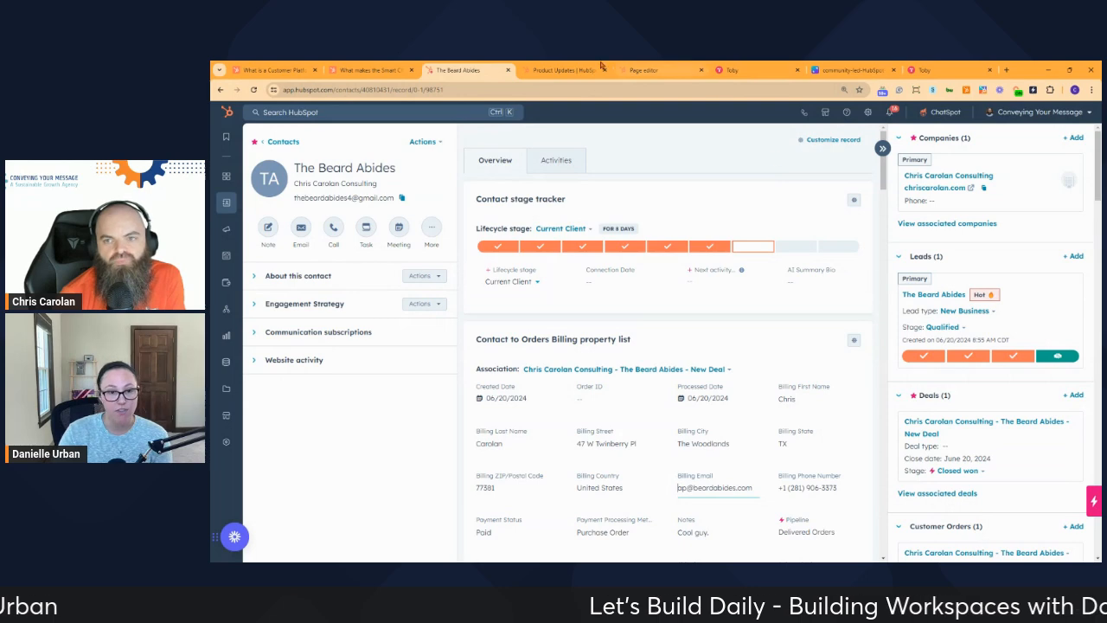
- Remove the Next Lvl and Engagement Information - Contact cards from the Overview tab of CSM View
click(671, 68)
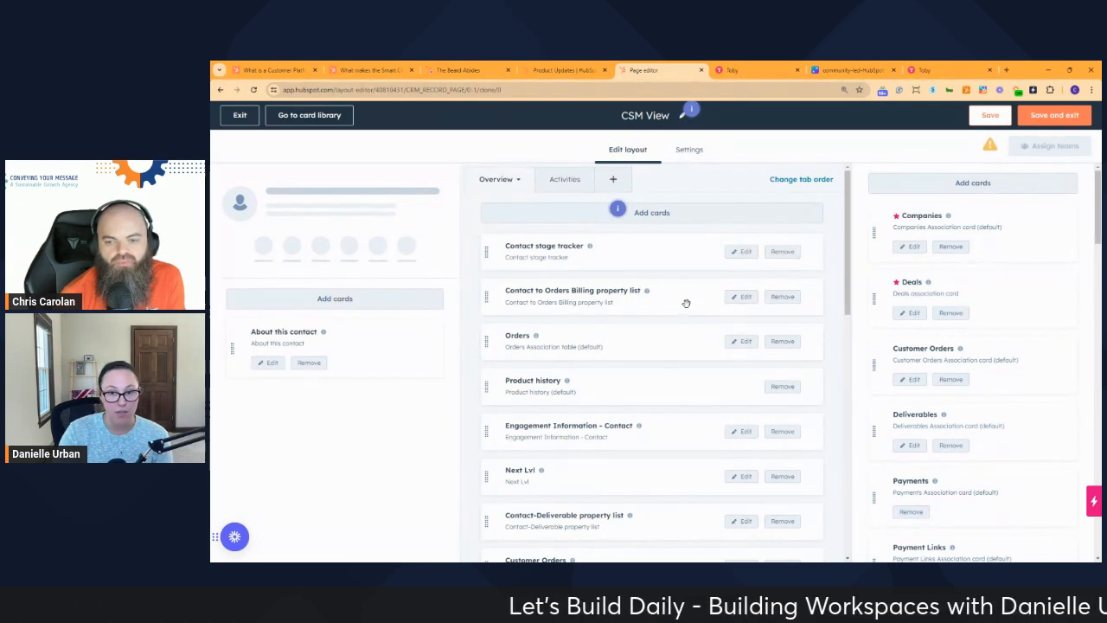
click(790, 479)
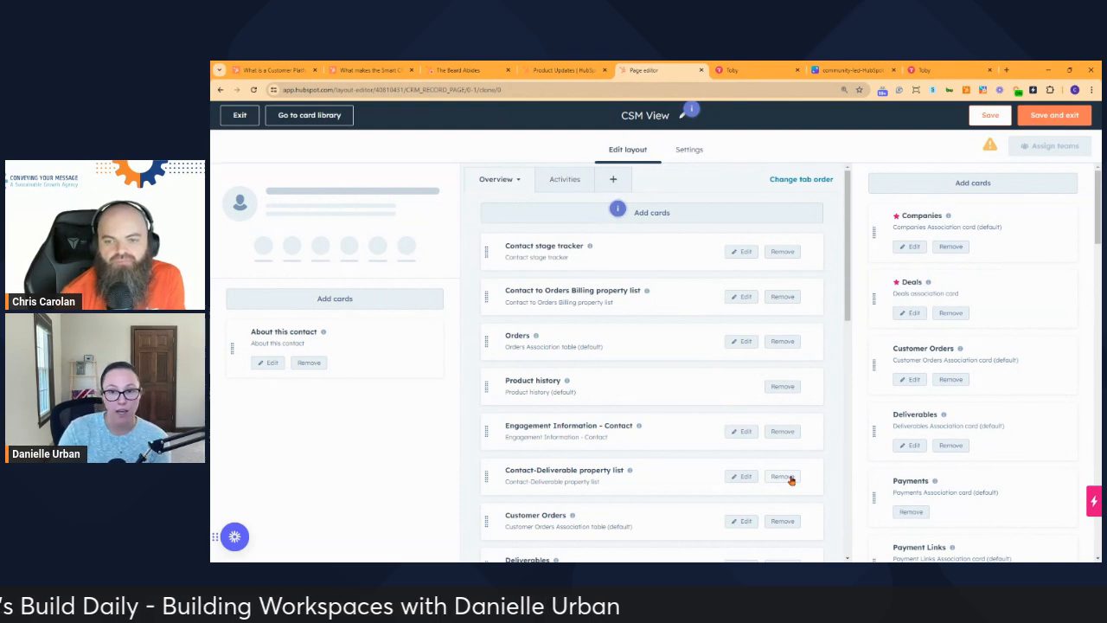
click(783, 432)
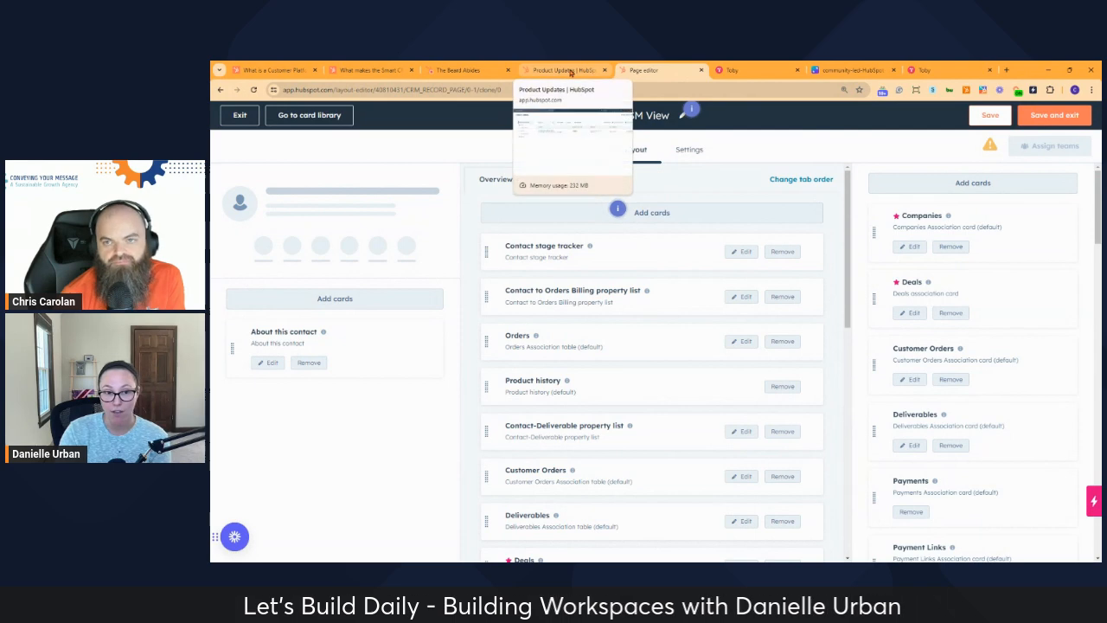
- Review the Orders and Product history cards on the contact record, and check which record types Product history can be based on
click(469, 73)
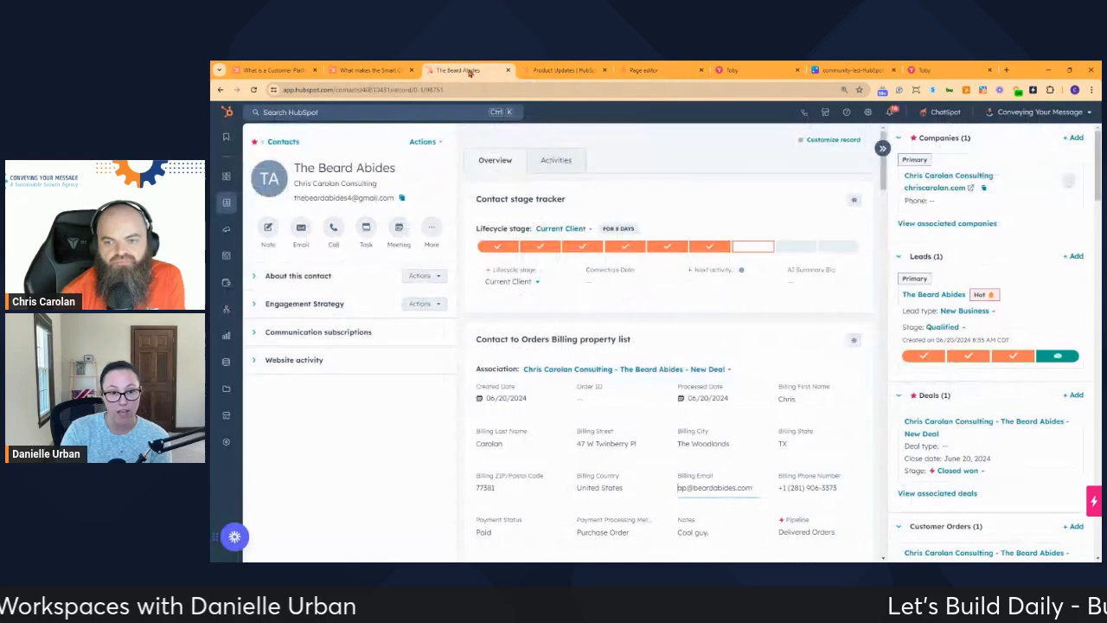
scroll(811, 369, down, 5)
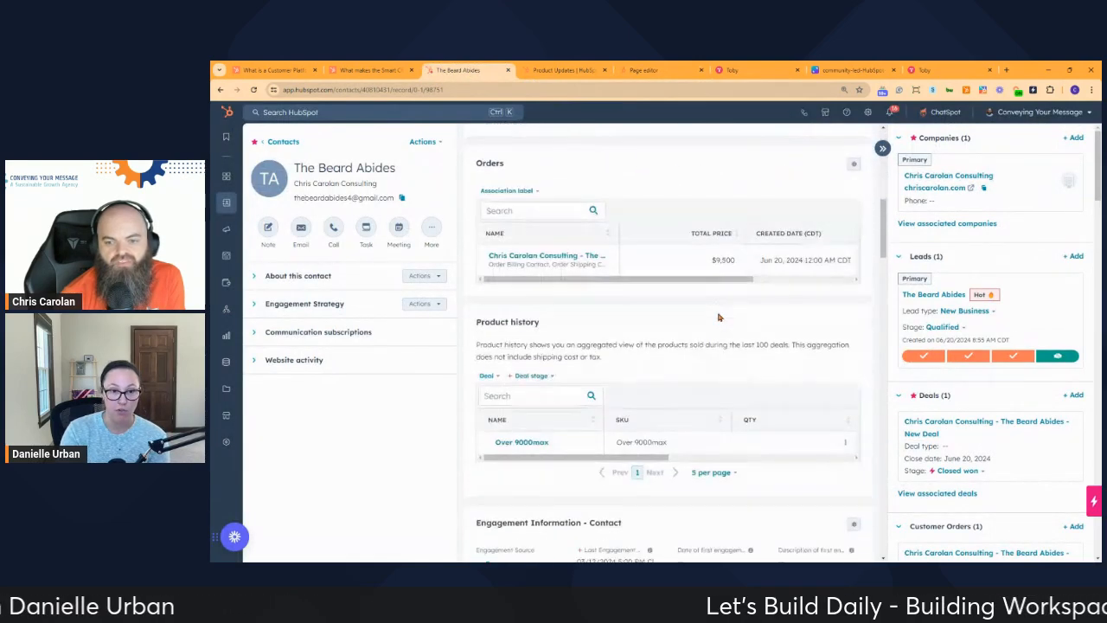
scroll(718, 318, down, 2)
scroll(717, 316, up, 2)
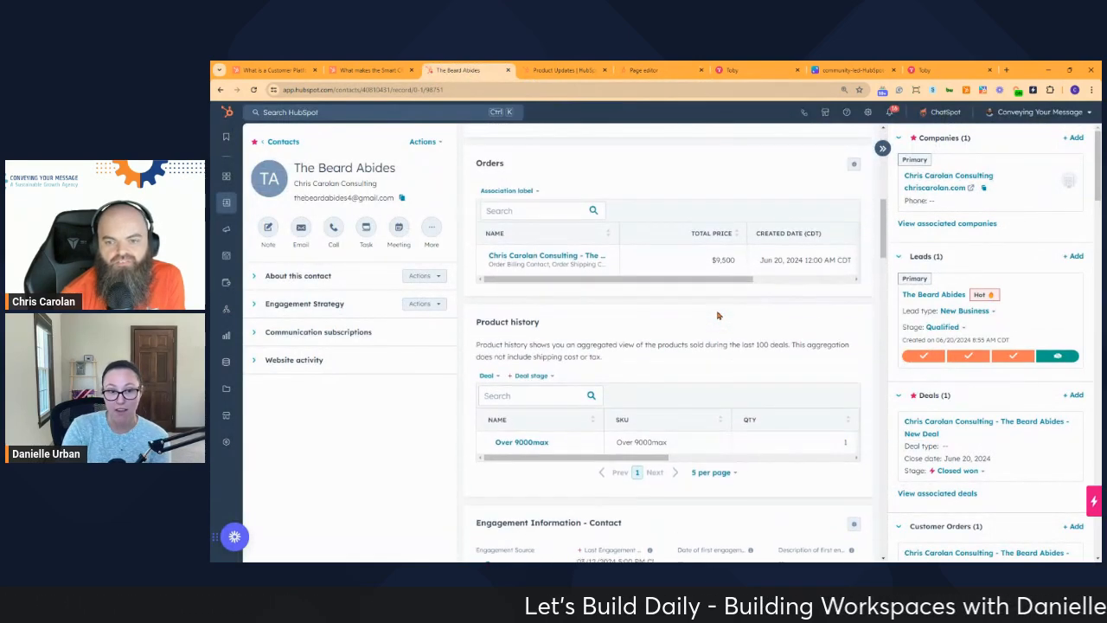
scroll(717, 316, down, 1)
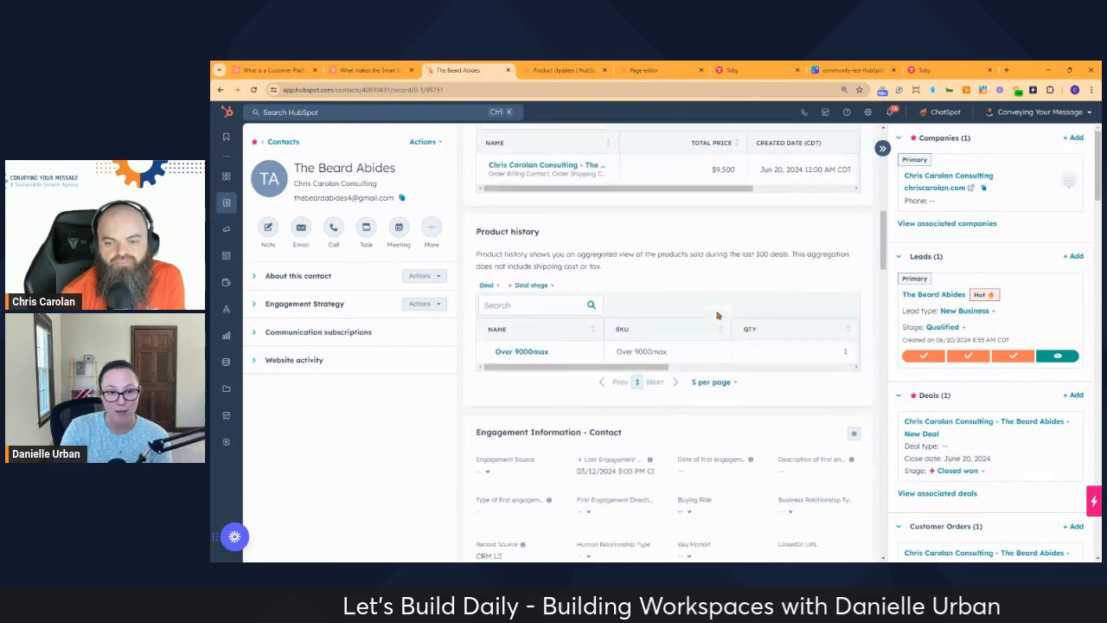
scroll(716, 315, up, 1)
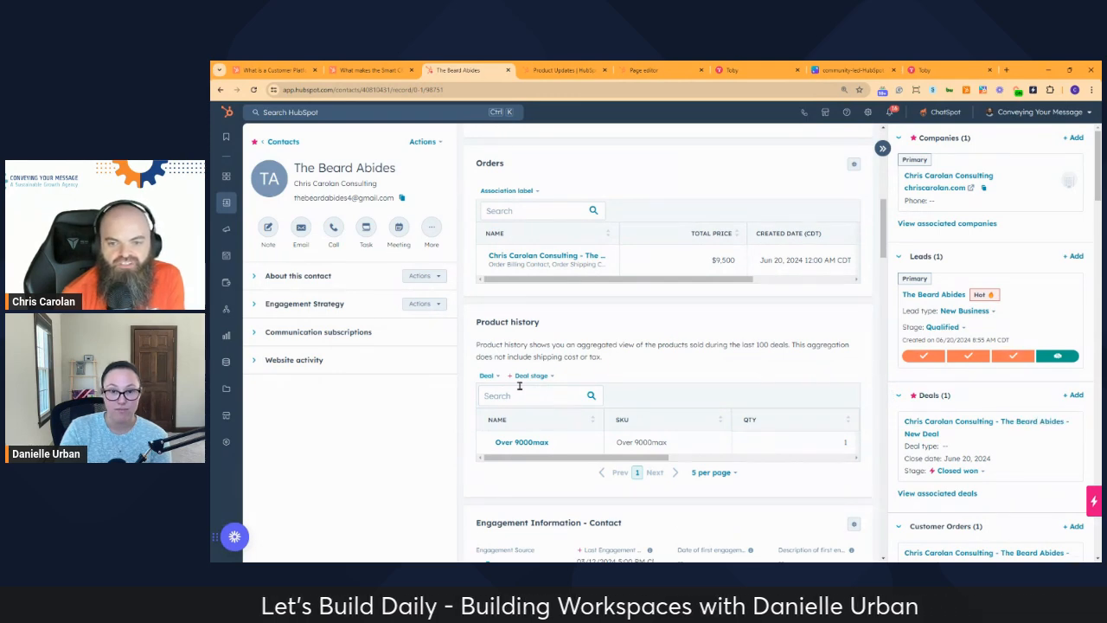
click(490, 378)
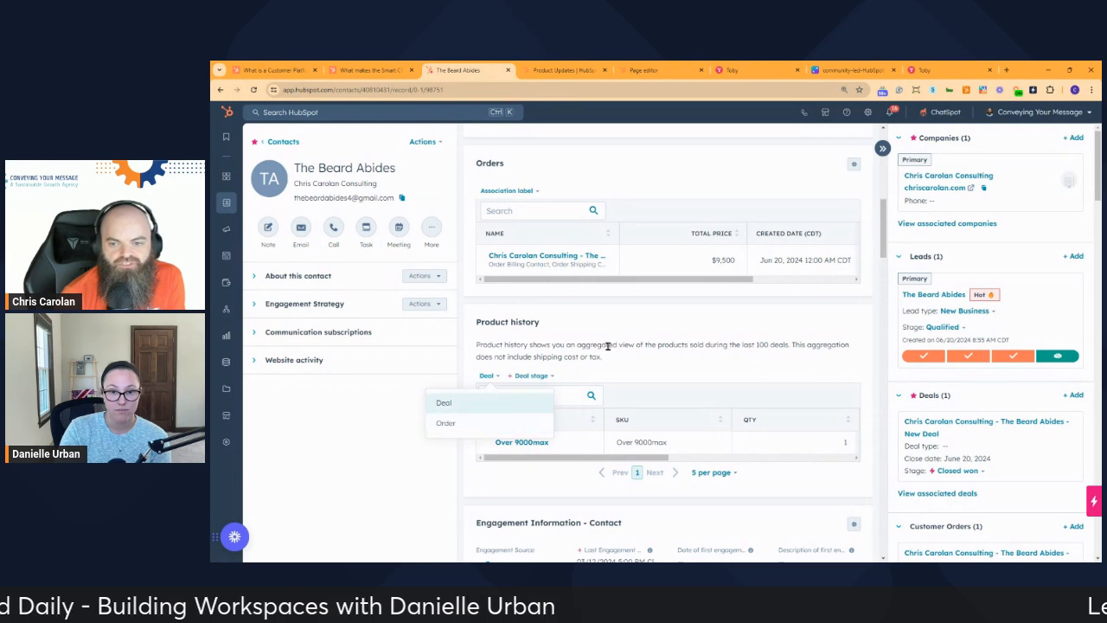
click(644, 352)
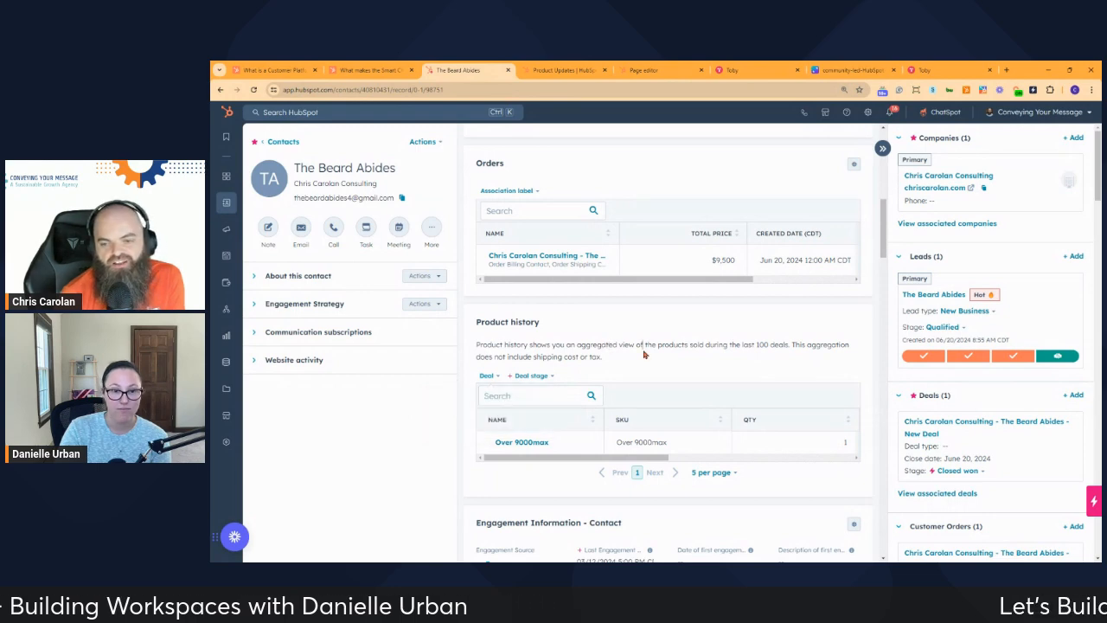
click(489, 378)
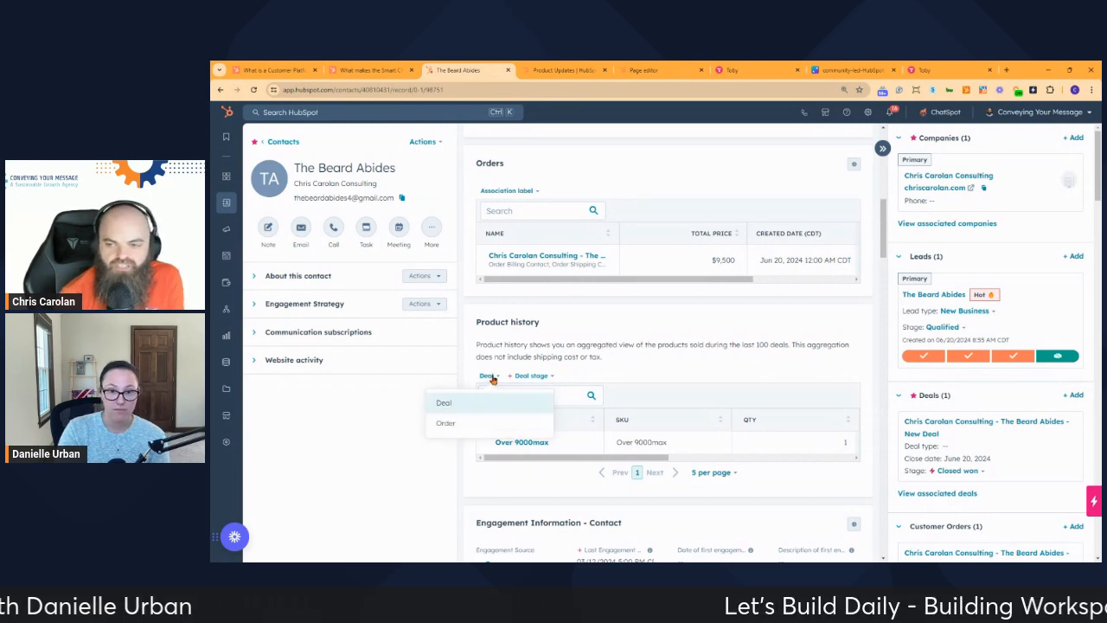
click(644, 347)
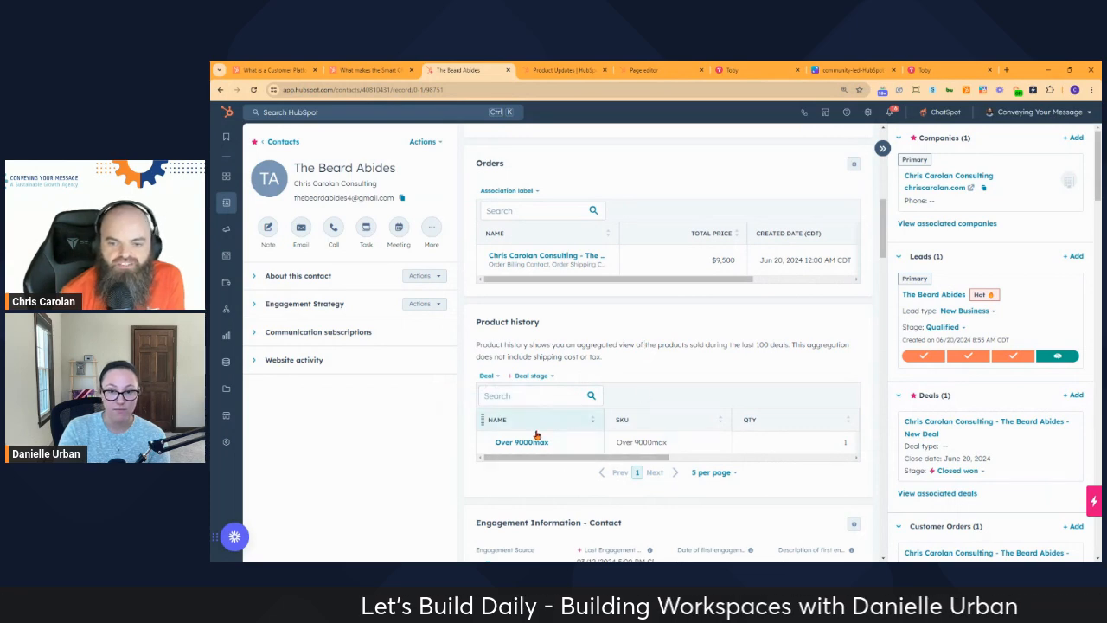
- Look over the Customer Orders and Deliverables cards, and examine the SKU, quantity, average unit price and total columns of Product history
scroll(546, 463, down, 1)
scroll(546, 463, down, 10)
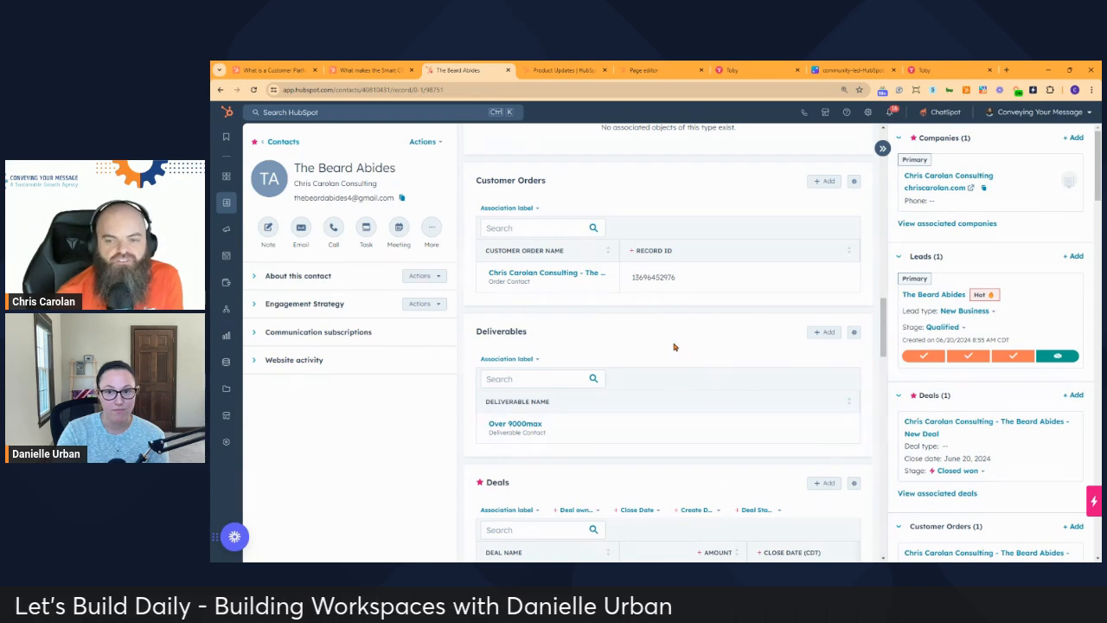
scroll(674, 346, up, 1)
scroll(674, 346, up, 8)
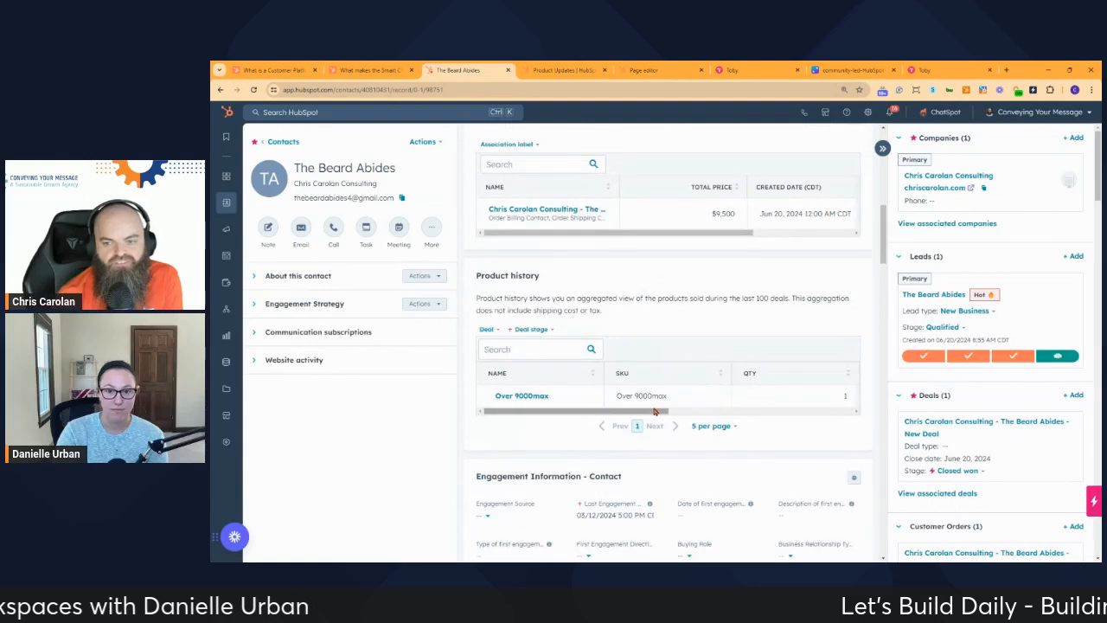
drag(654, 412, 709, 418)
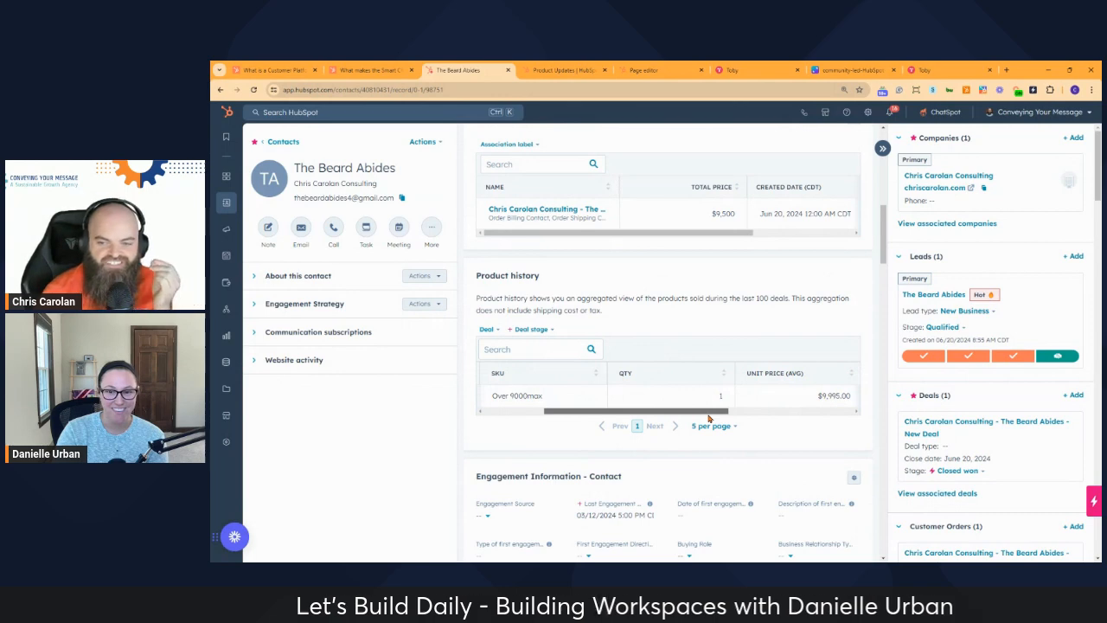
drag(709, 418, 709, 419)
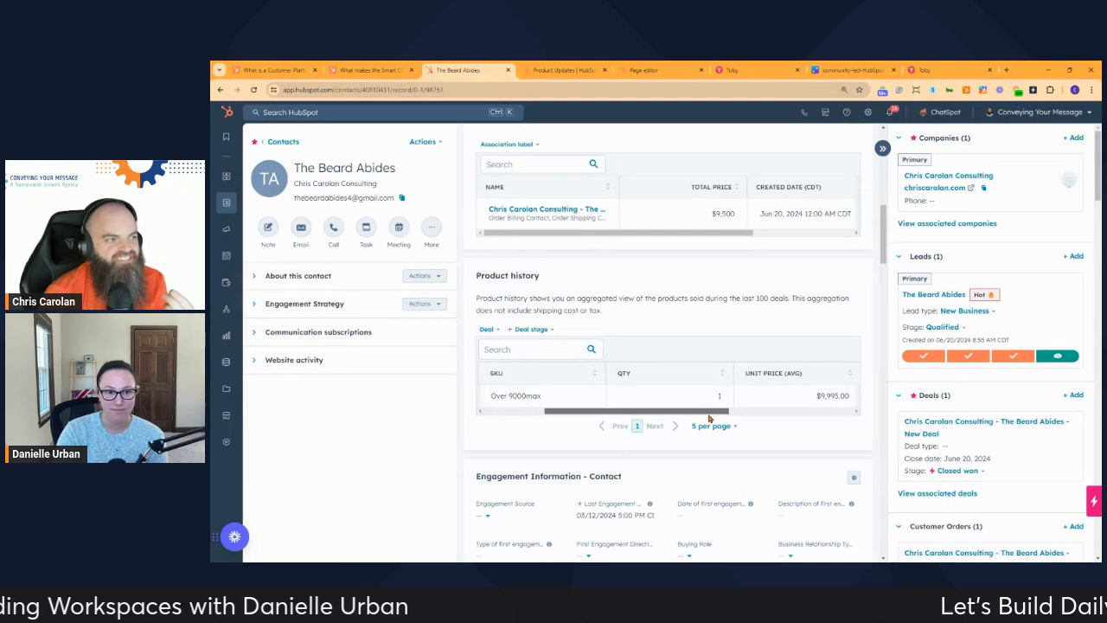
drag(709, 419, 757, 414)
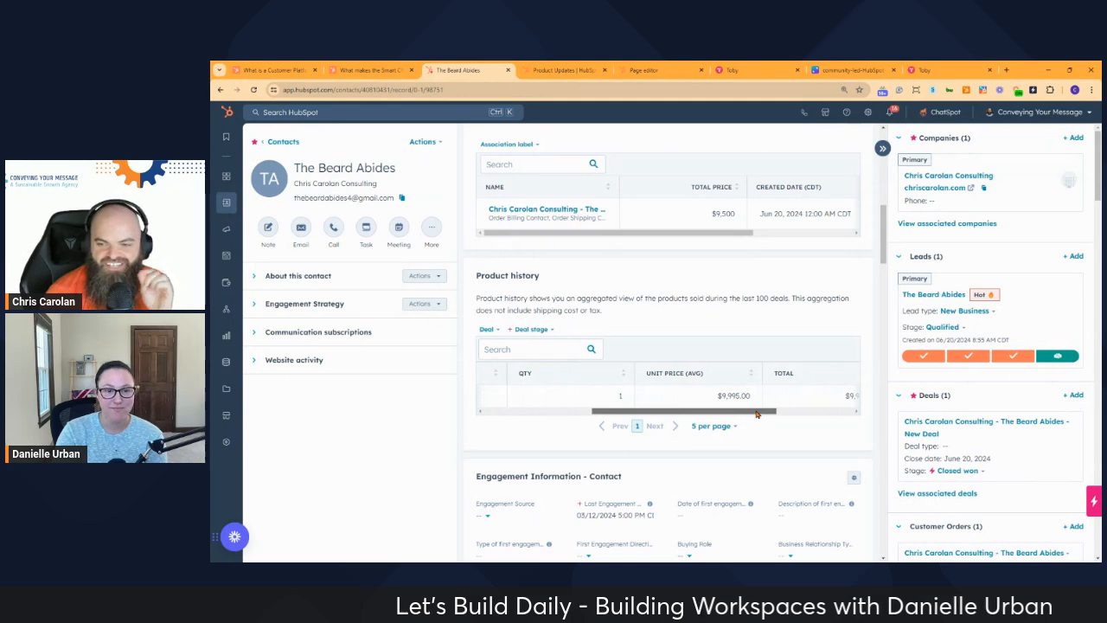
mouse_move(757, 414)
mouse_down()
mouse_move(806, 405)
mouse_move(765, 411)
mouse_up()
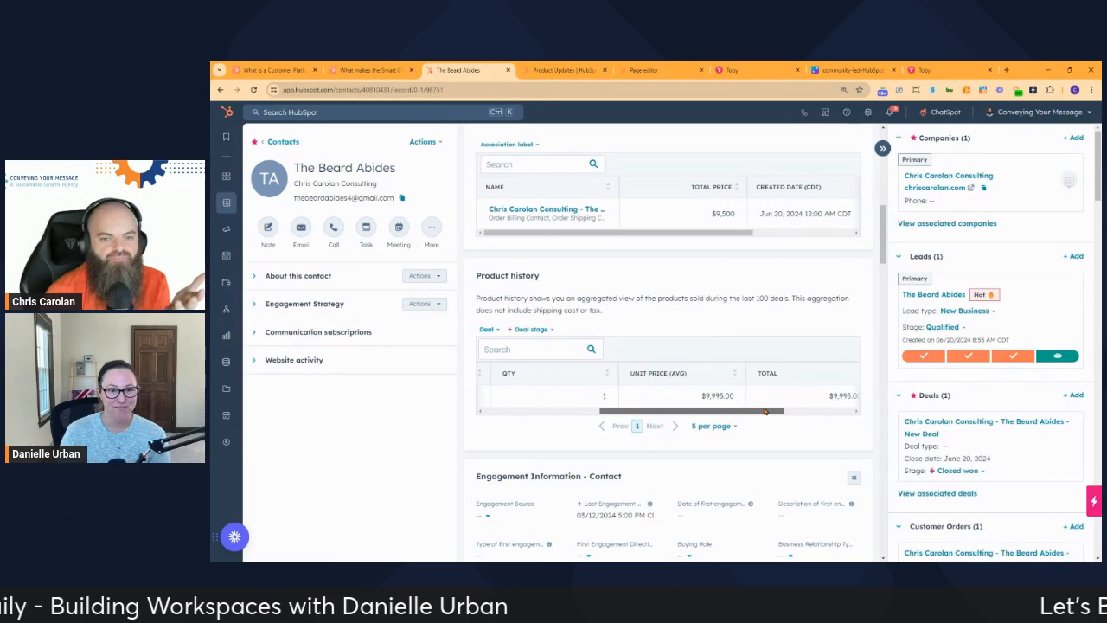
drag(764, 411, 642, 403)
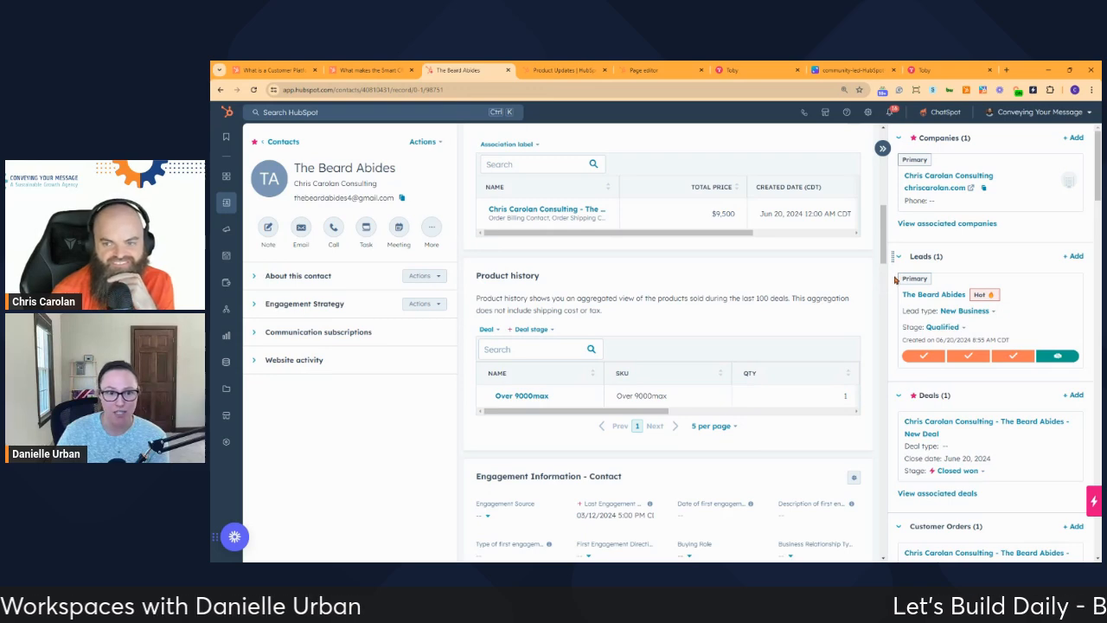
scroll(852, 301, up, 2)
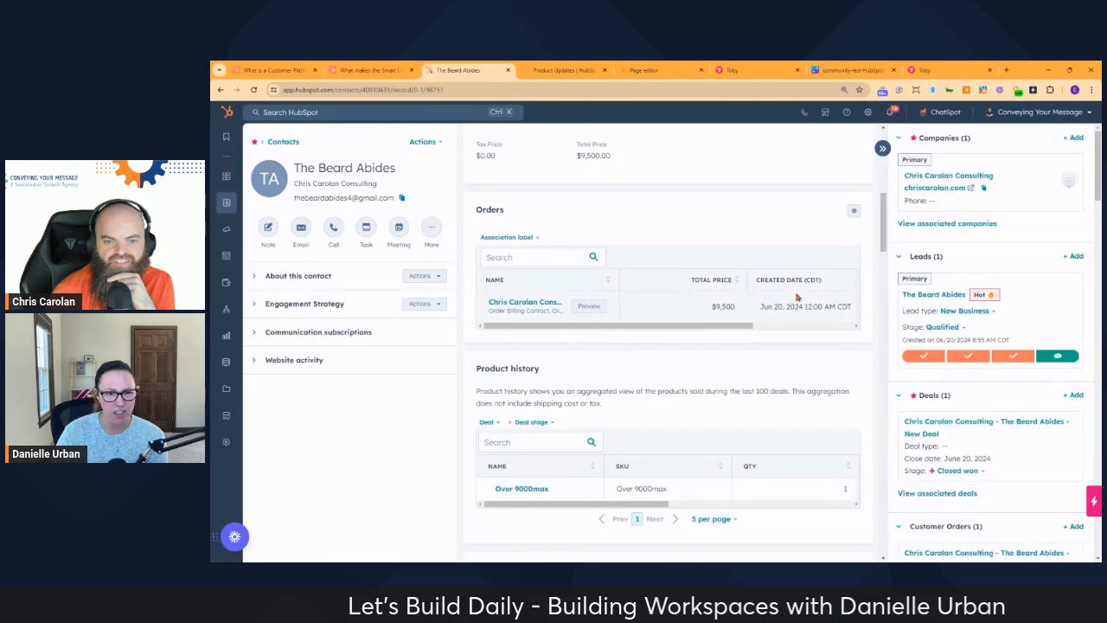
- Open the Data Model overview in a separate browser tab and examine its CRM, custom, sales and activity objects
mouse_move(273, 391)
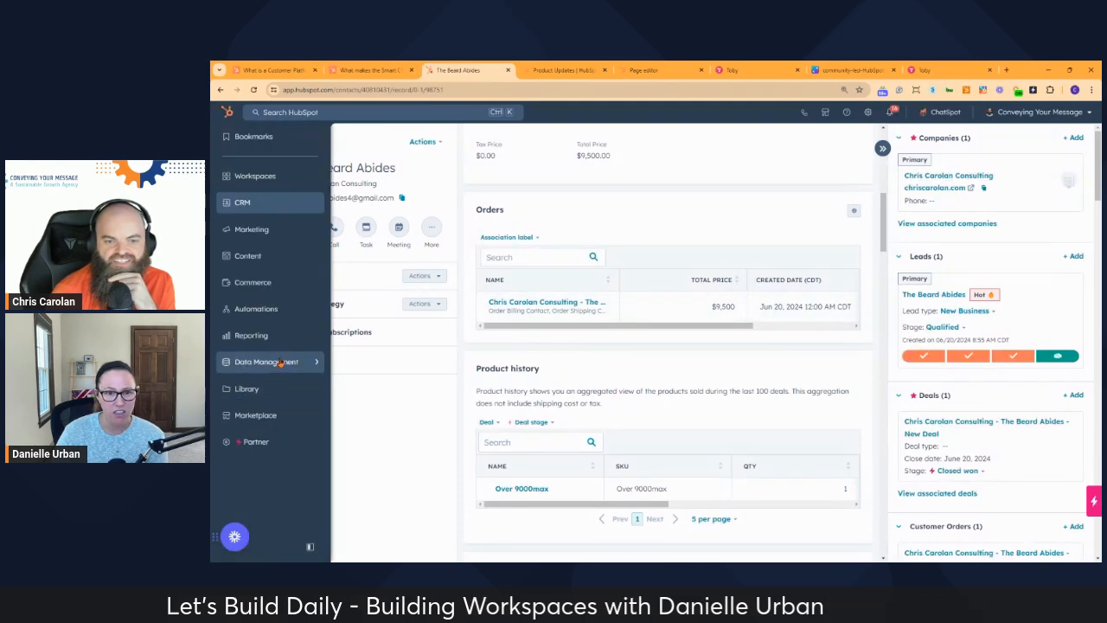
mouse_move(294, 362)
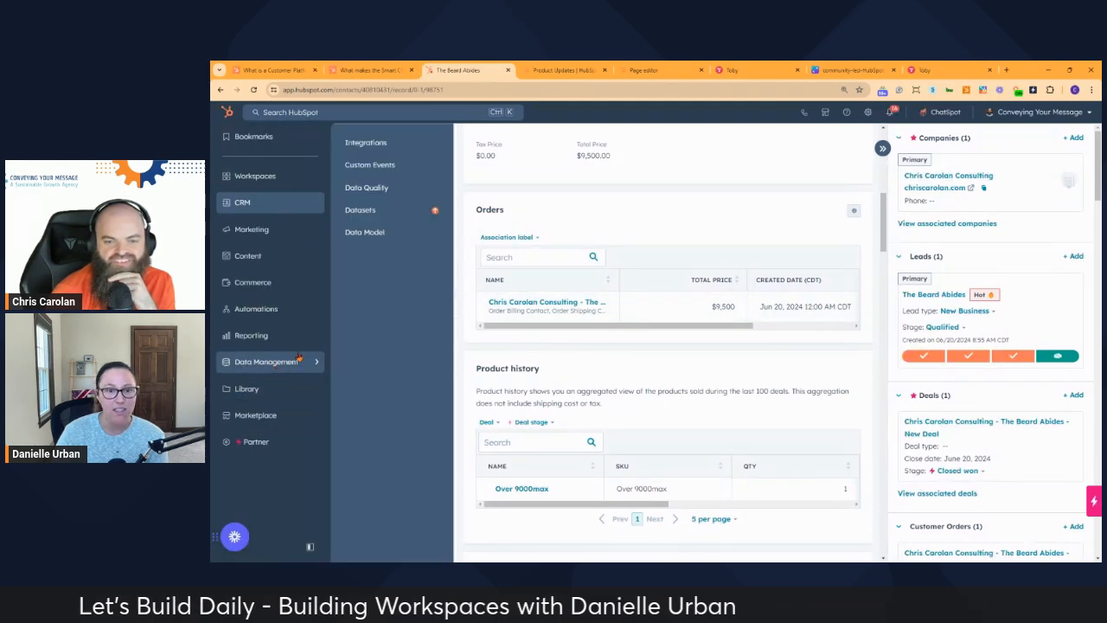
right_click(372, 232)
click(394, 236)
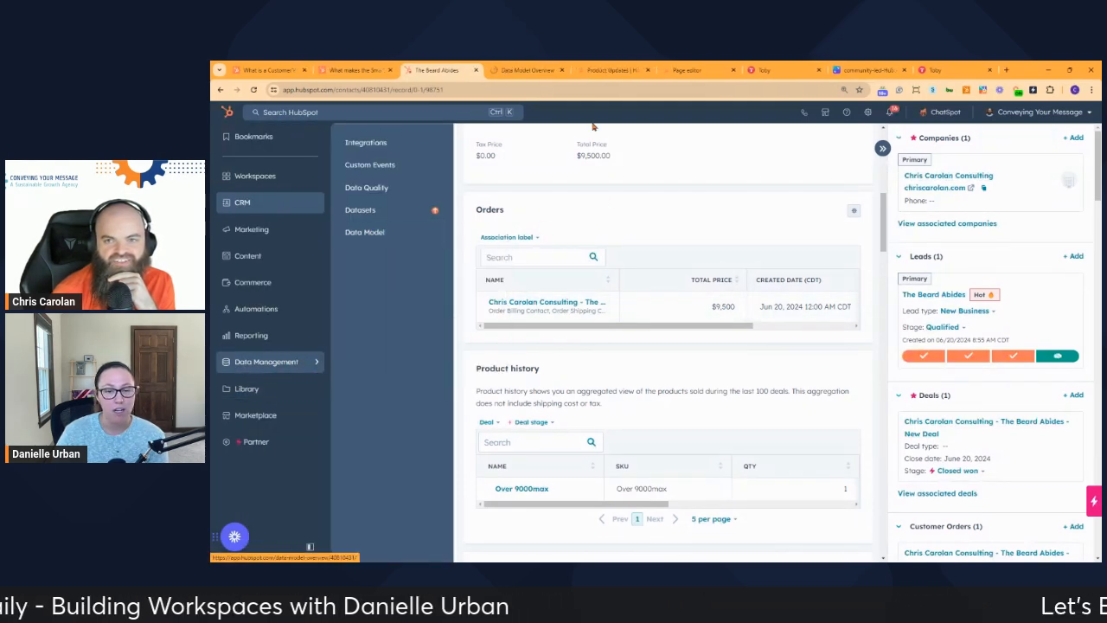
click(529, 70)
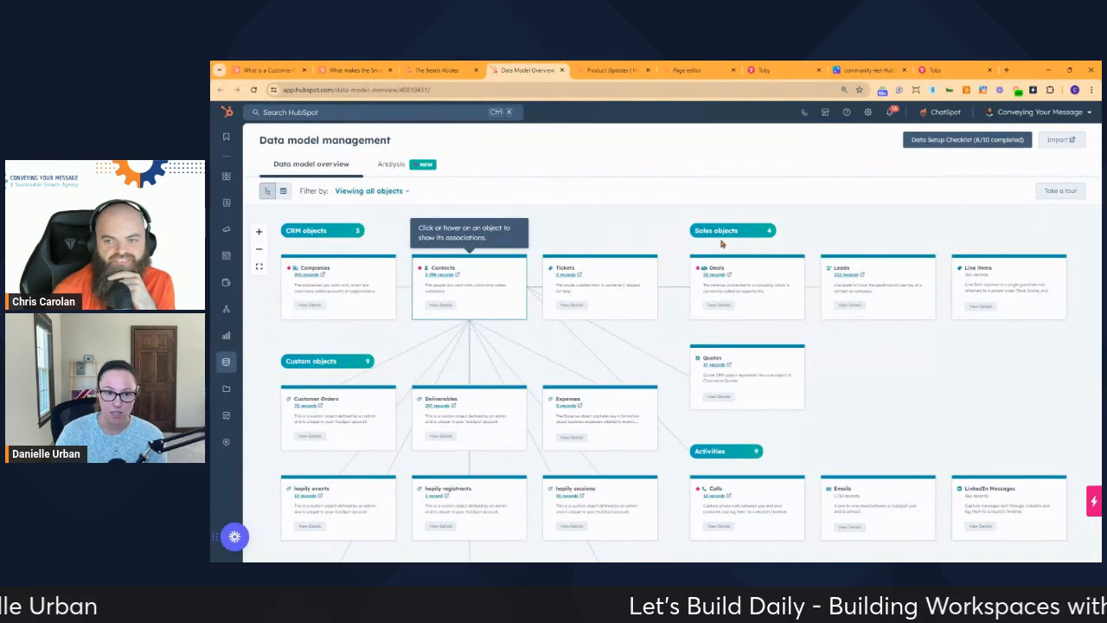
scroll(921, 410, down, 2)
scroll(921, 410, up, 2)
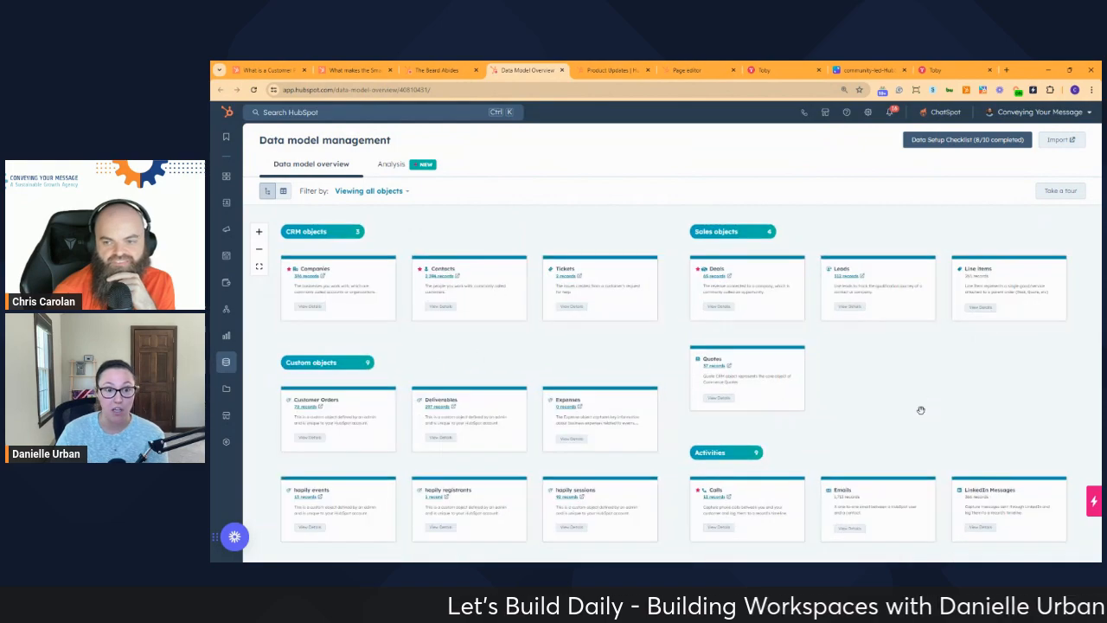
mouse_move(921, 410)
mouse_down()
mouse_move(912, 238)
mouse_move(926, 436)
mouse_move(922, 394)
mouse_move(929, 420)
mouse_up()
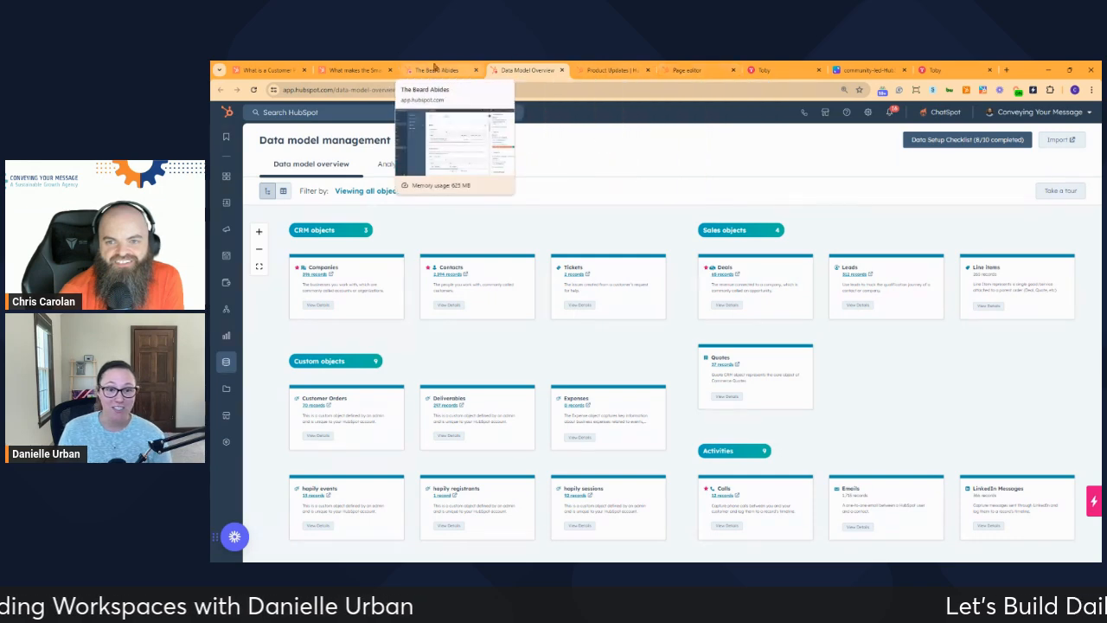
- Return to the CSM View layout and review its sidebar cards, from Companies and Deals through to Reveal and hapily sponsors
click(680, 69)
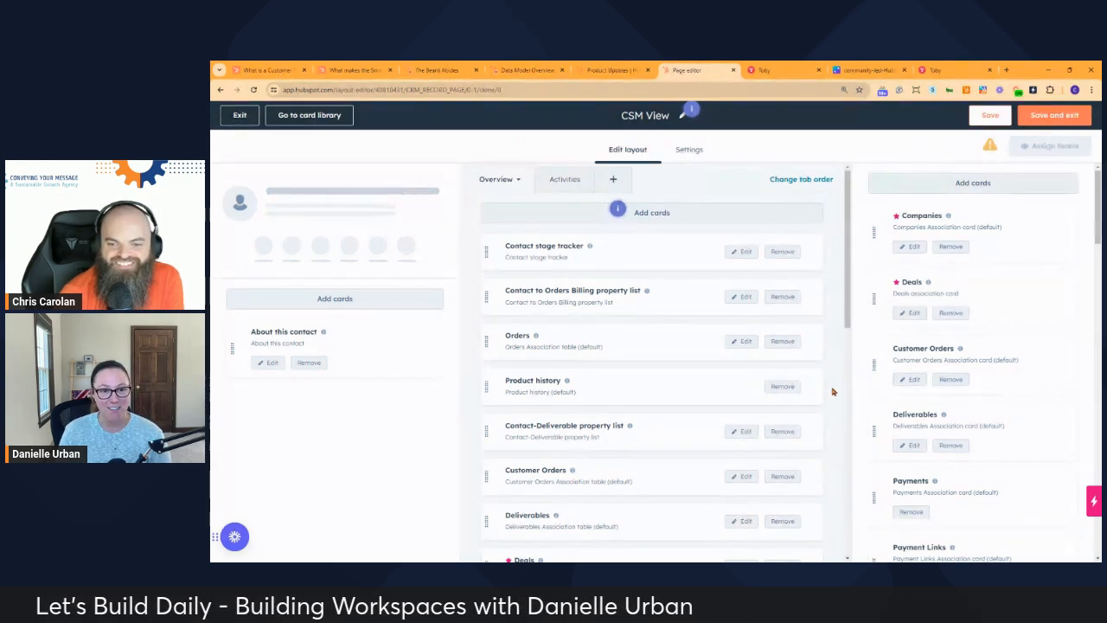
scroll(829, 394, down, 1)
scroll(831, 393, up, 1)
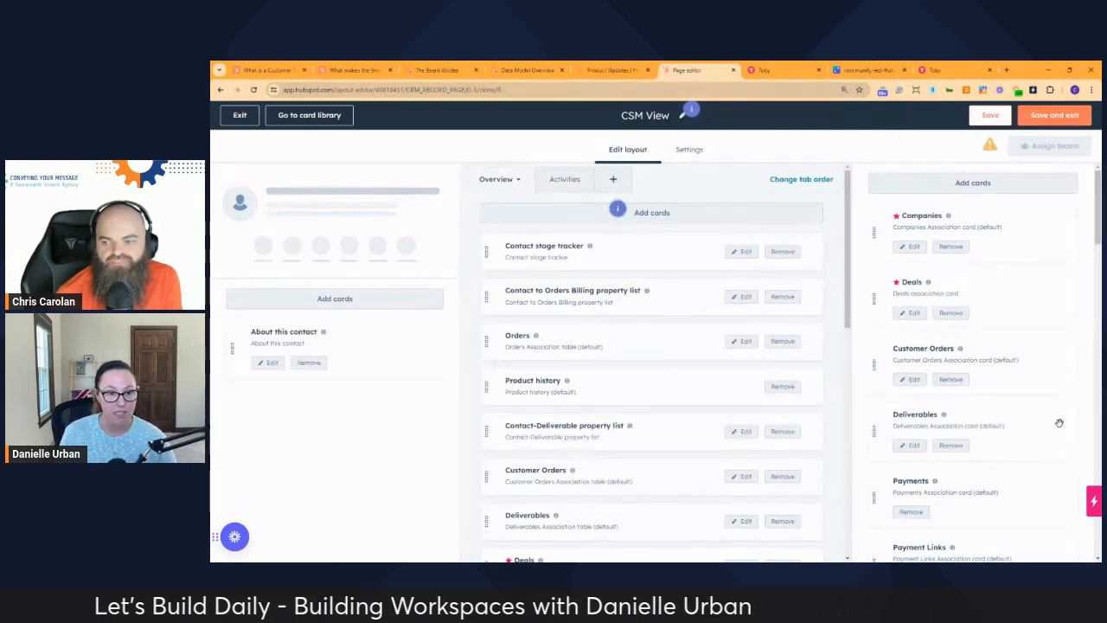
scroll(1057, 419, down, 1)
scroll(1057, 418, down, 2)
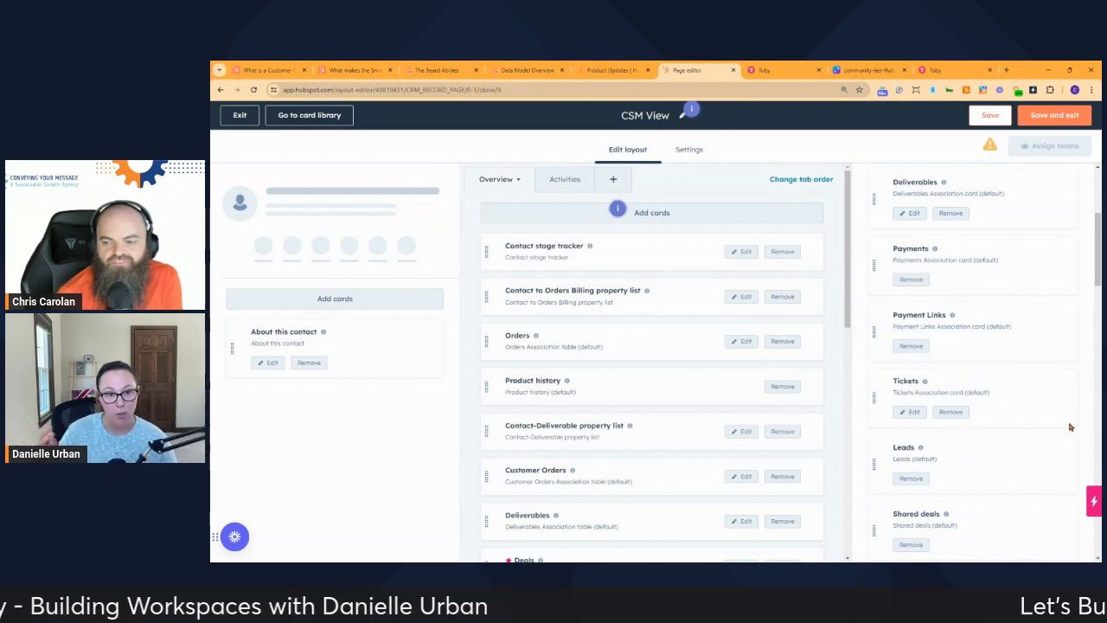
scroll(1070, 426, down, 1)
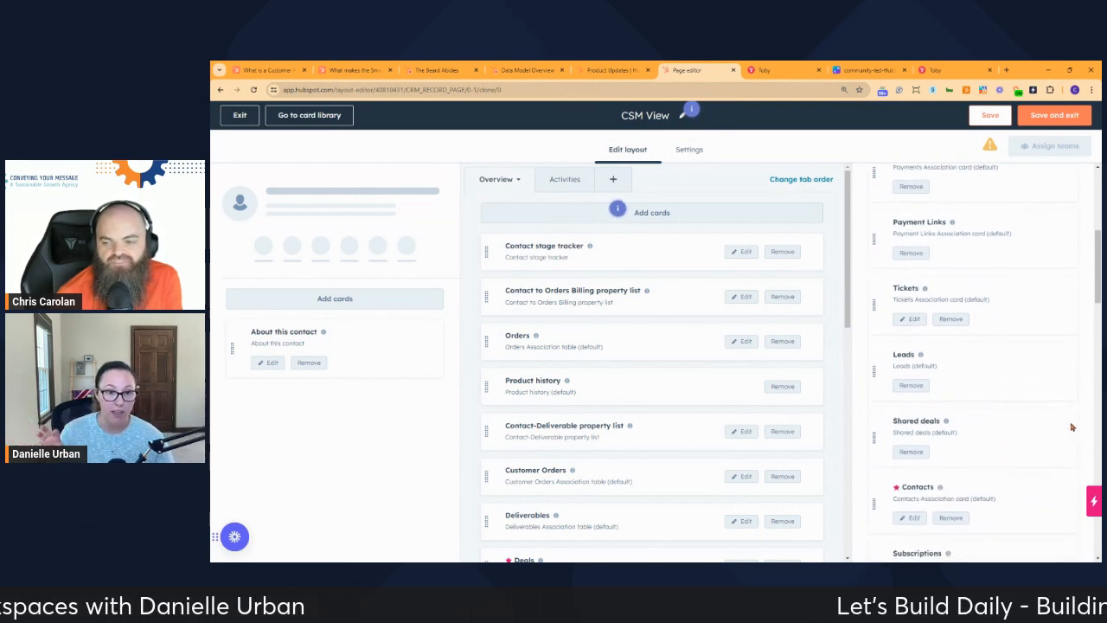
scroll(1071, 427, down, 1)
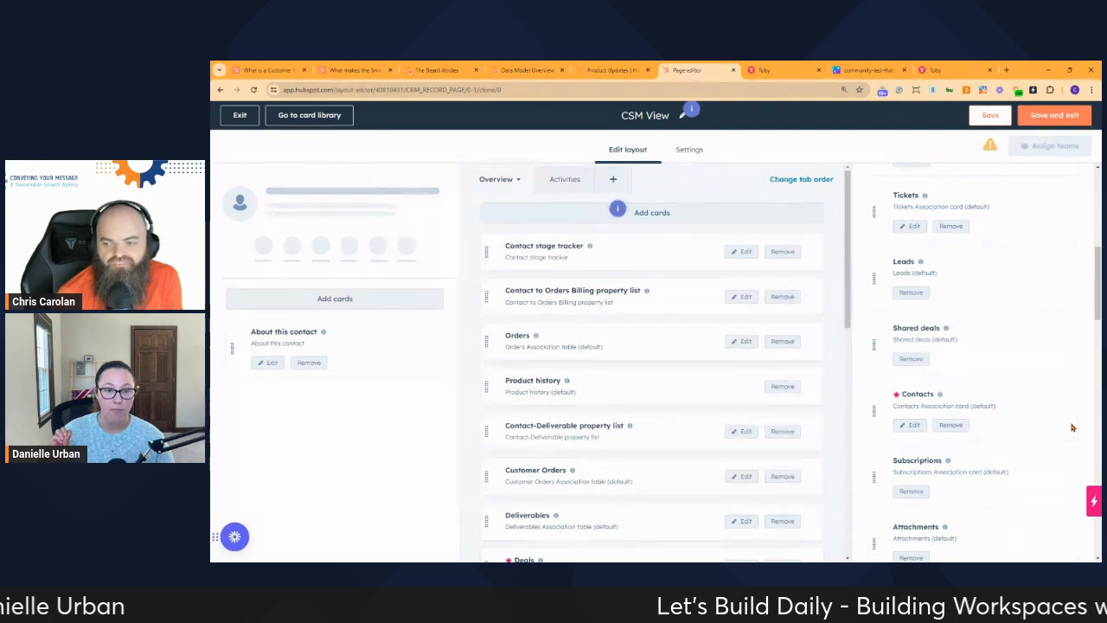
scroll(1071, 426, down, 3)
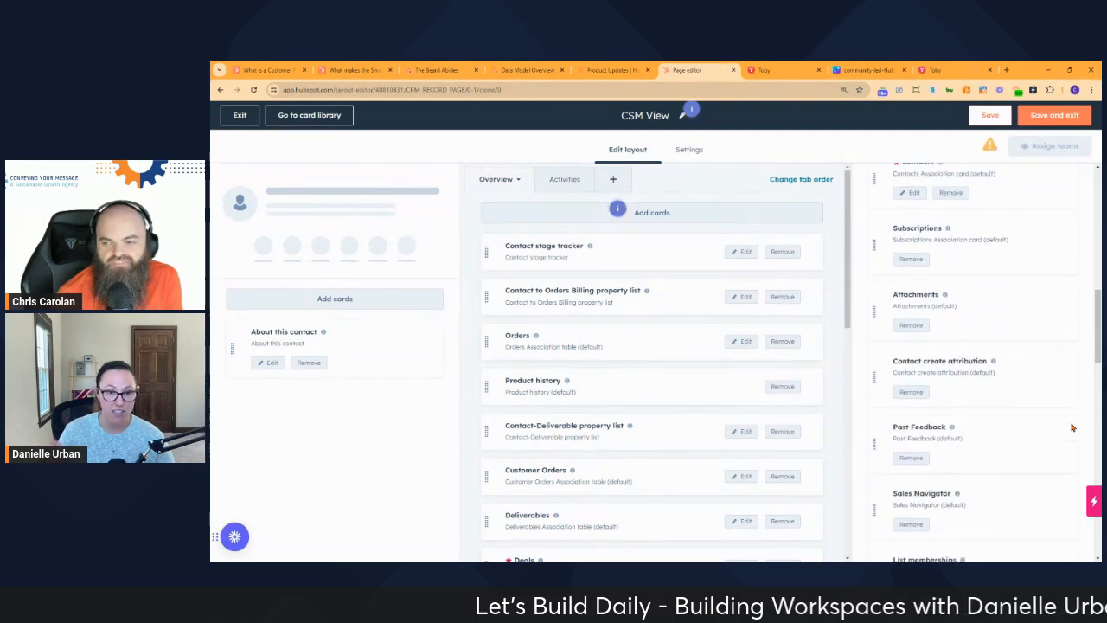
scroll(1072, 427, down, 1)
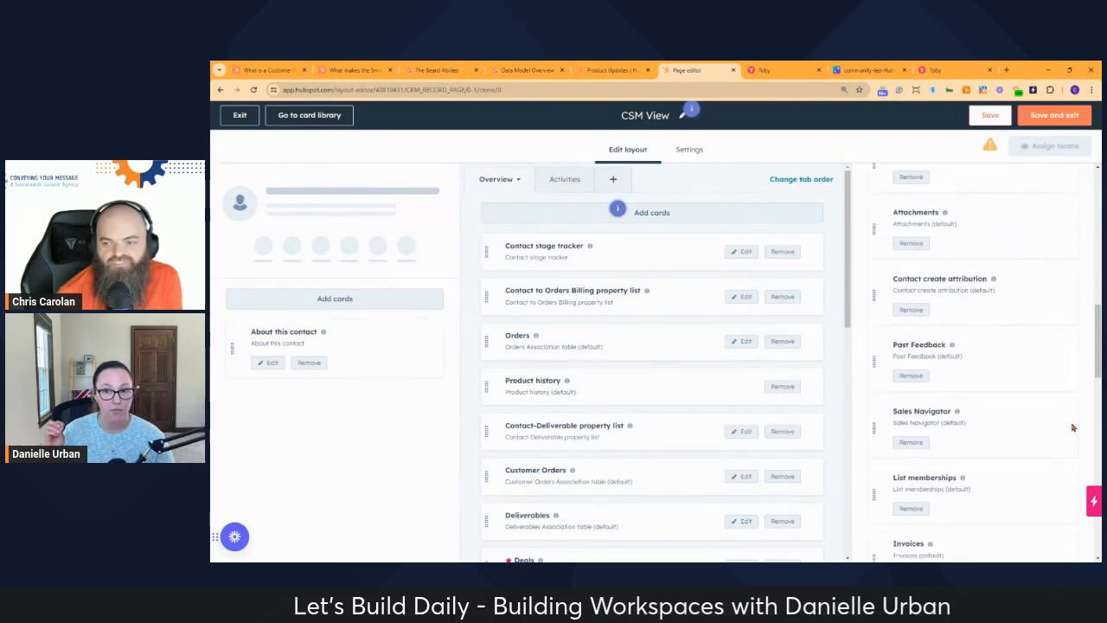
scroll(1072, 428, down, 1)
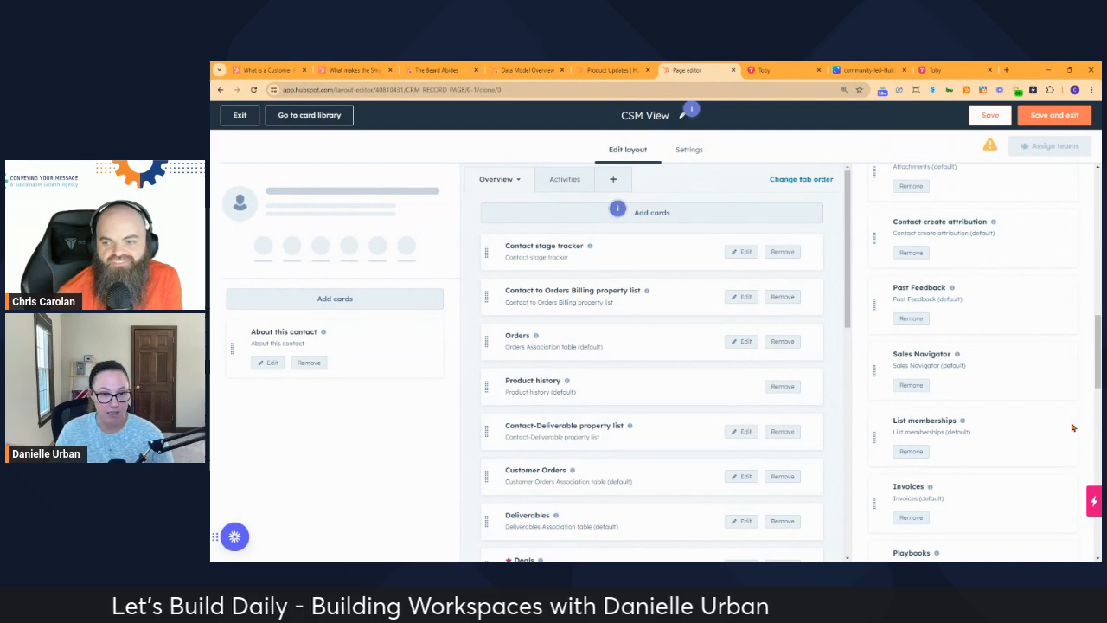
scroll(1072, 427, down, 1)
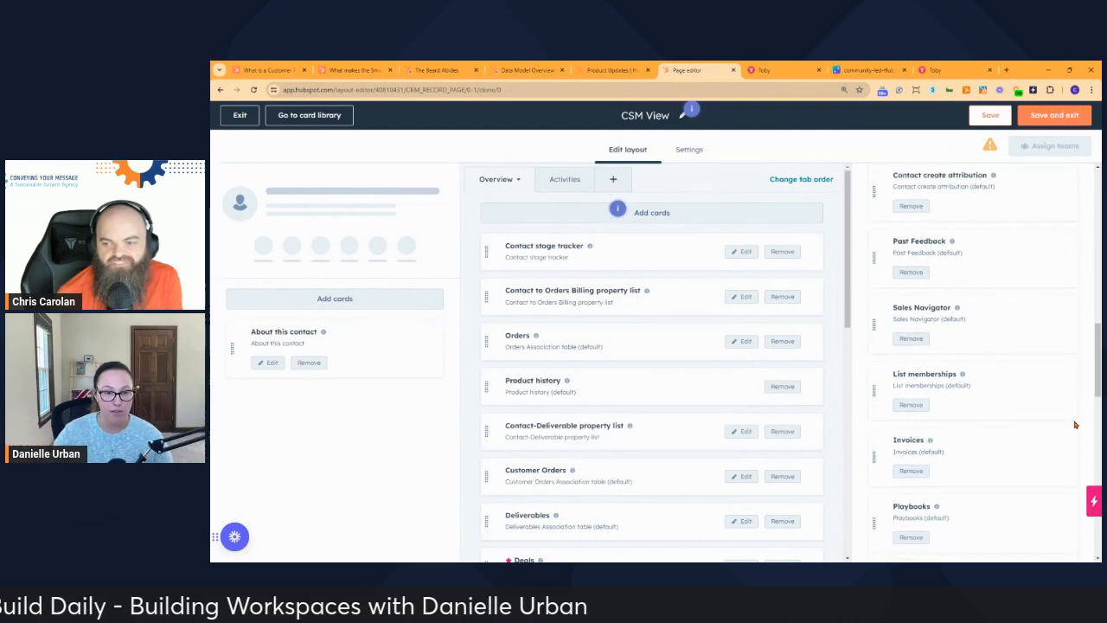
scroll(1075, 424, down, 1)
scroll(1075, 424, down, 2)
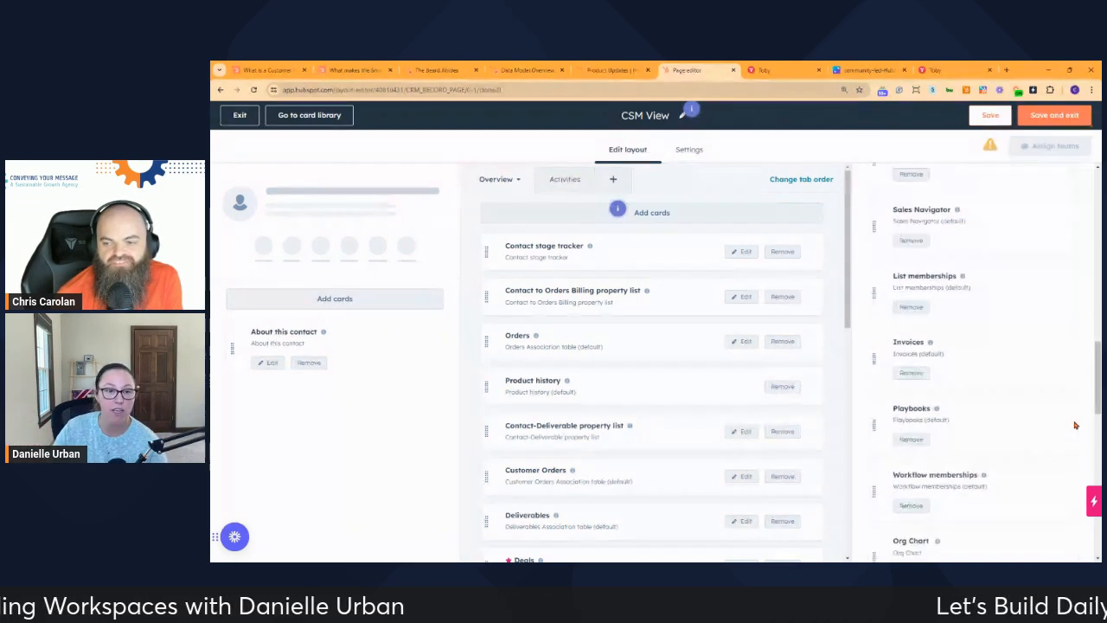
scroll(1075, 425, down, 3)
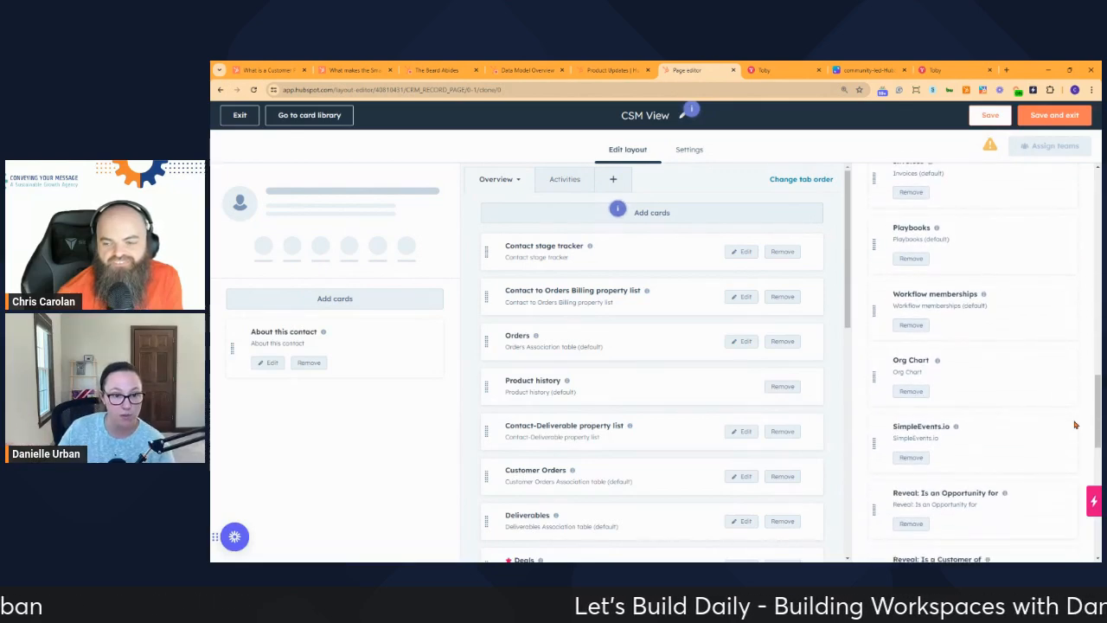
scroll(1076, 424, down, 1)
scroll(1076, 424, down, 2)
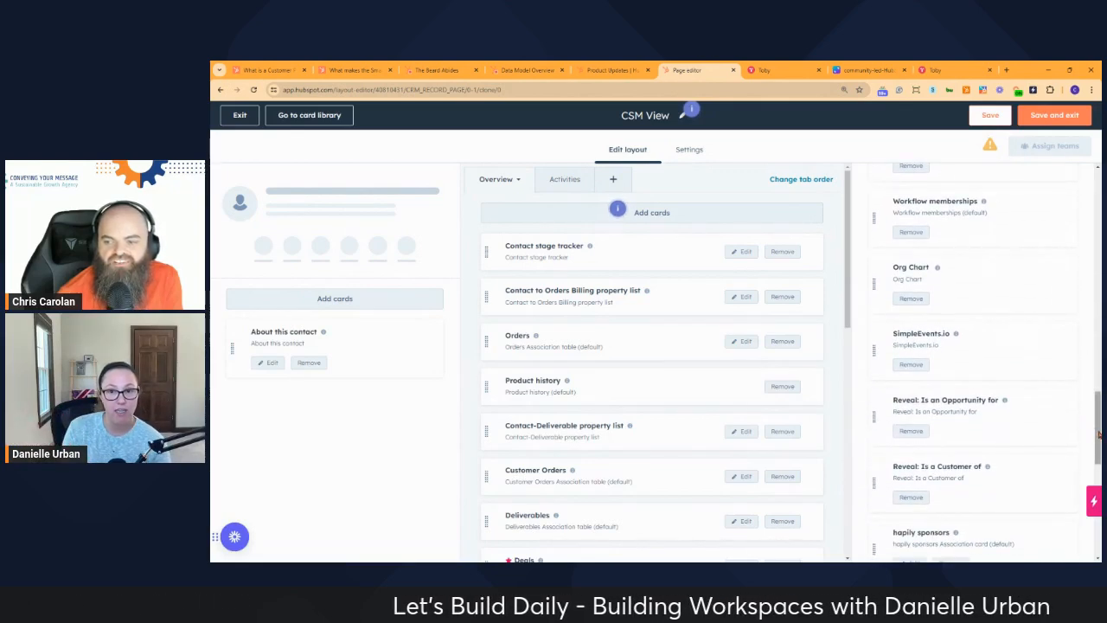
- Check the CSM View's sidebar cards and user customization settings, and save the view and exit the layout editor
drag(1099, 432, 1093, 248)
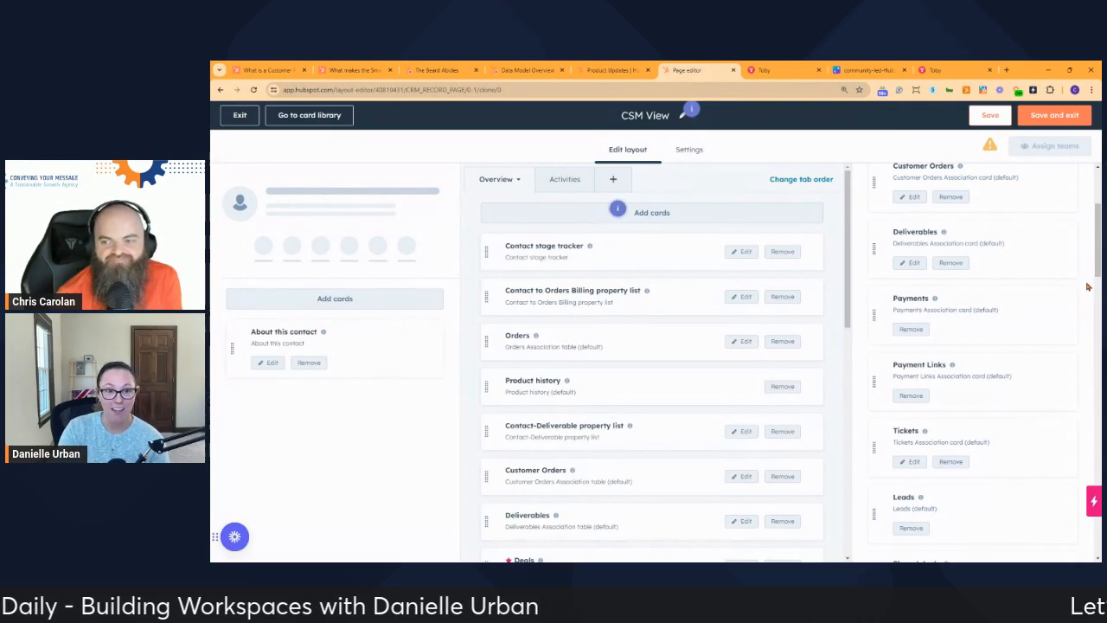
mouse_move(1097, 256)
mouse_down()
mouse_move(1096, 530)
mouse_move(1097, 258)
mouse_up()
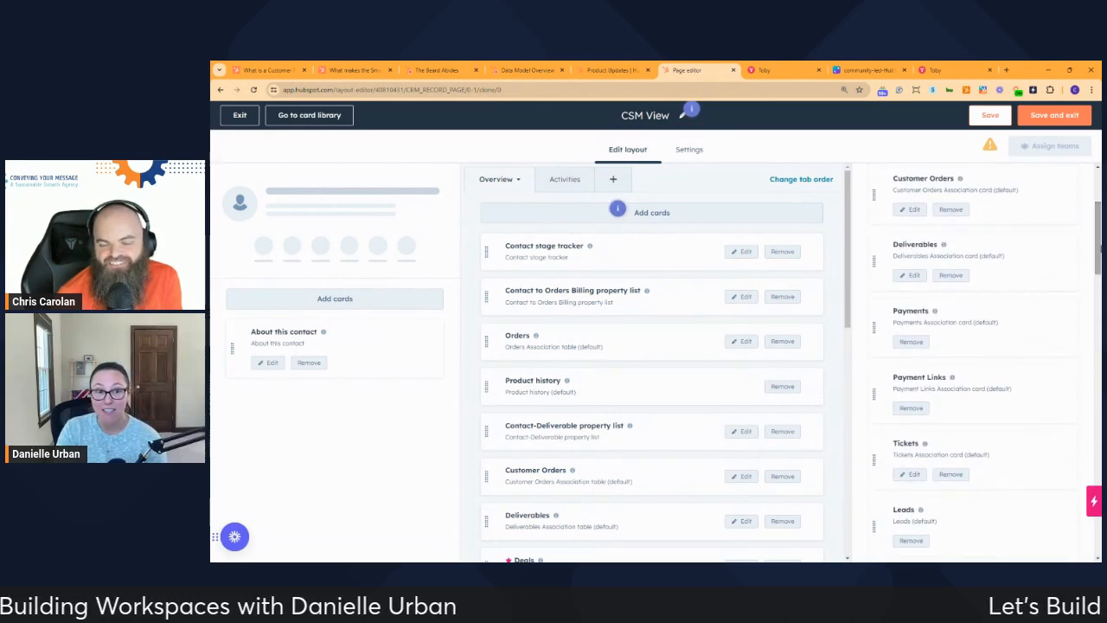
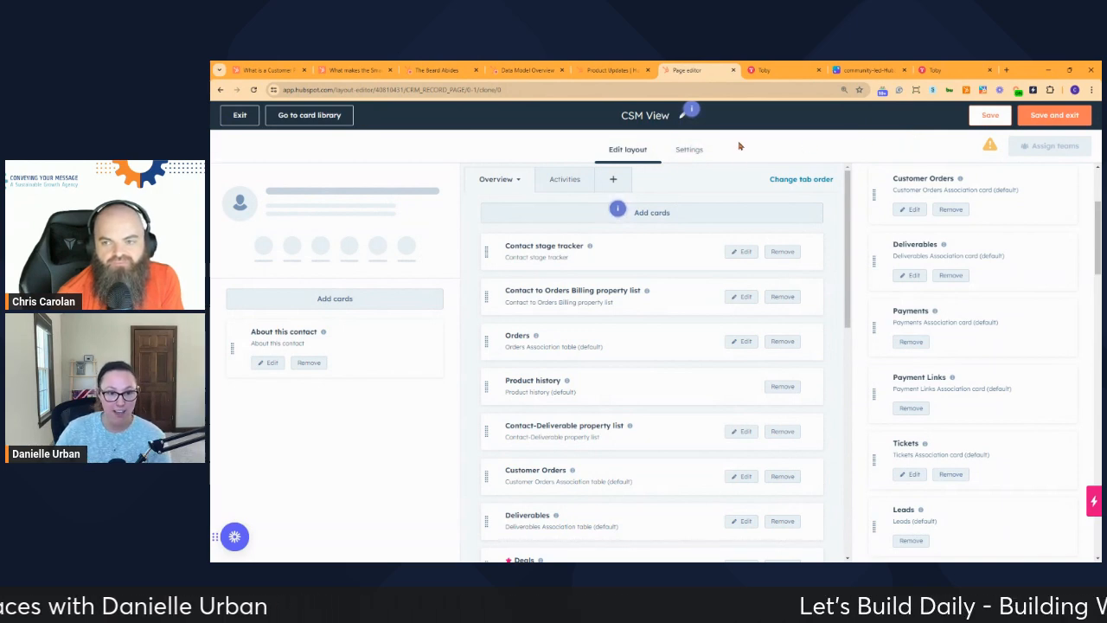
click(689, 152)
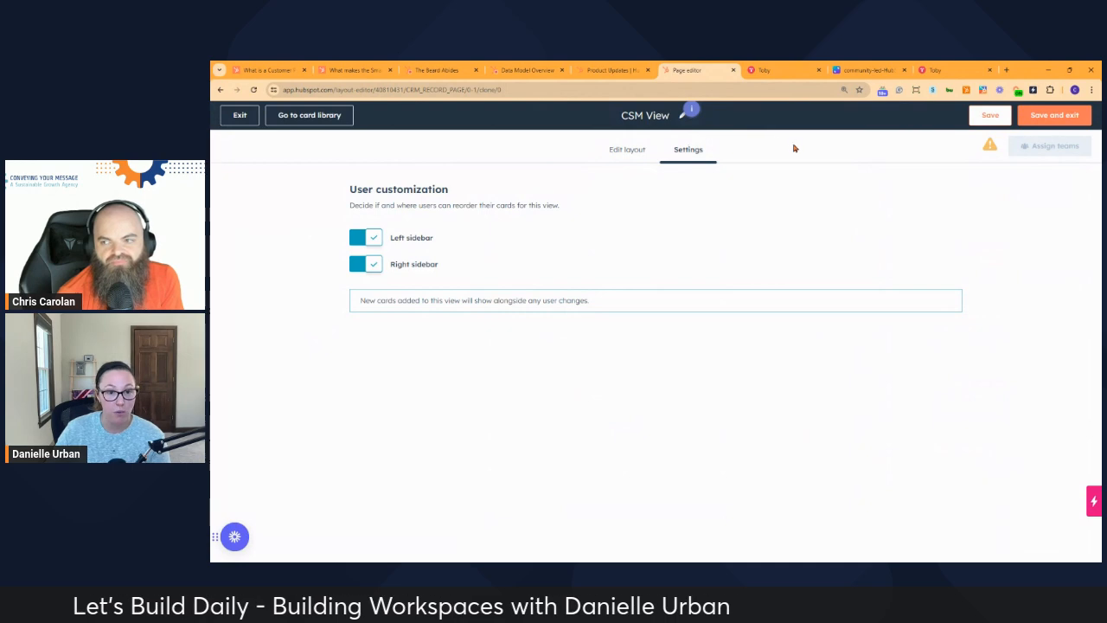
click(617, 151)
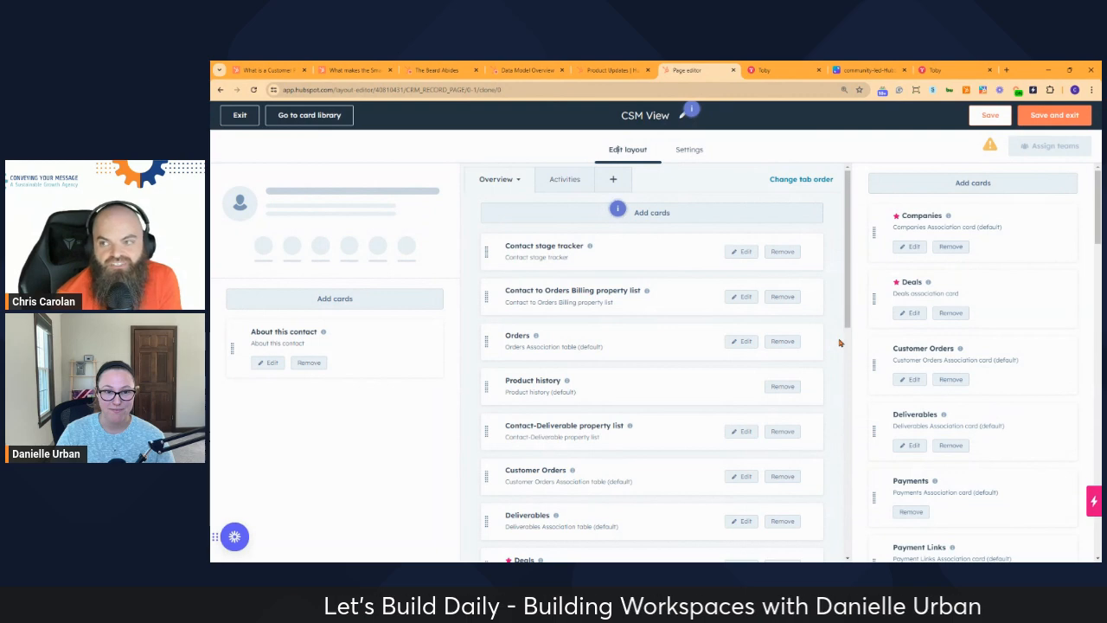
click(1062, 119)
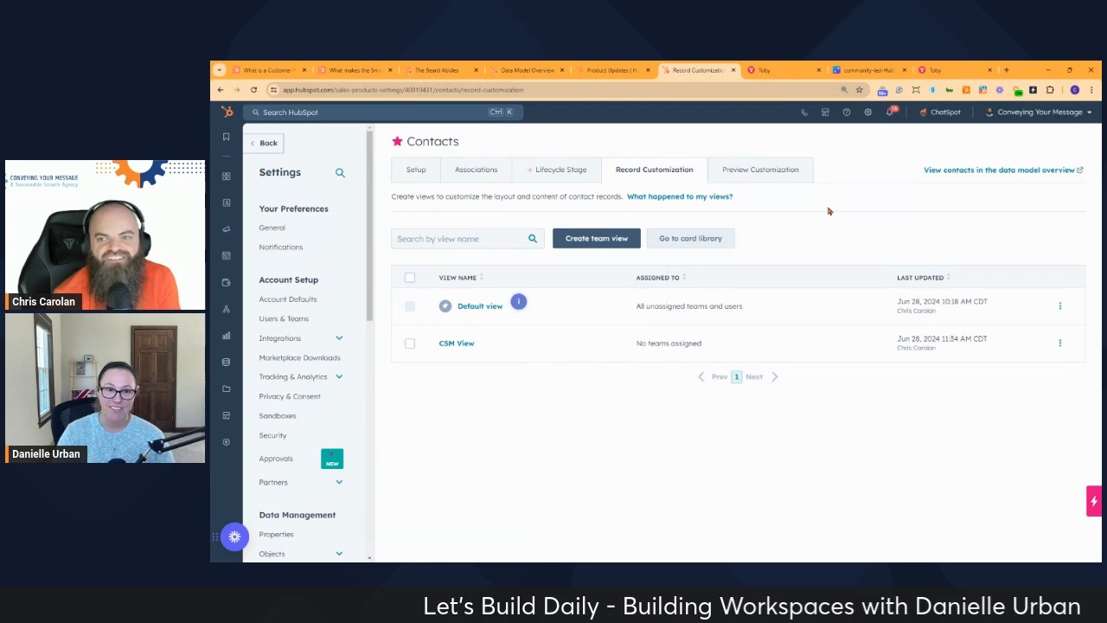
- Return to the contact record, review its Overview from the Contact stage tracker, and look at the Workspaces entry in the main navigation
click(435, 70)
scroll(744, 433, up, 5)
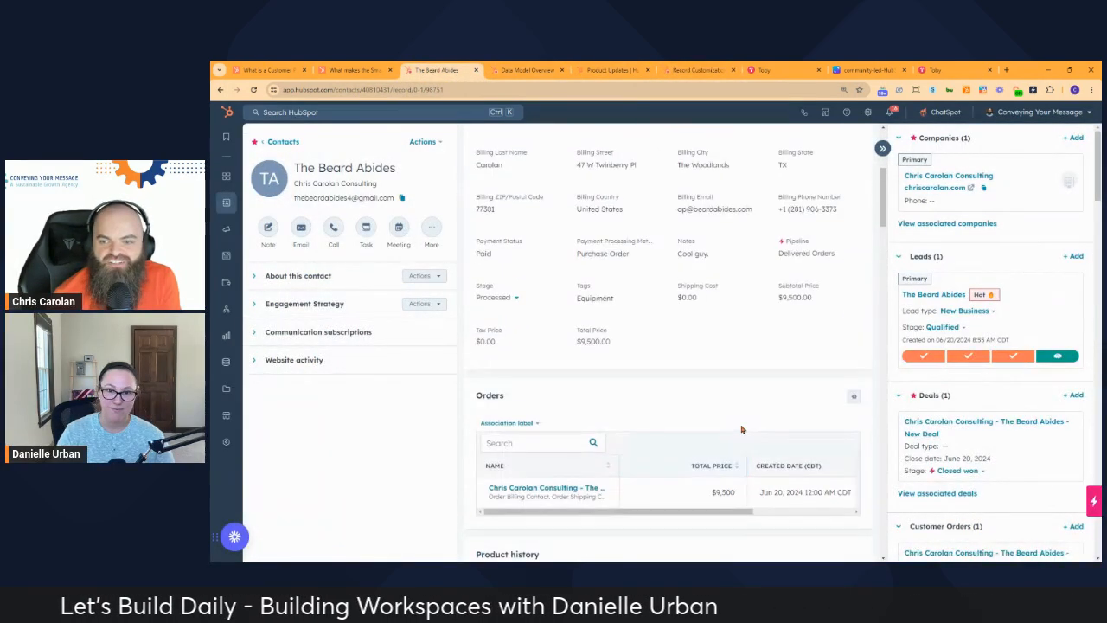
scroll(740, 427, up, 1)
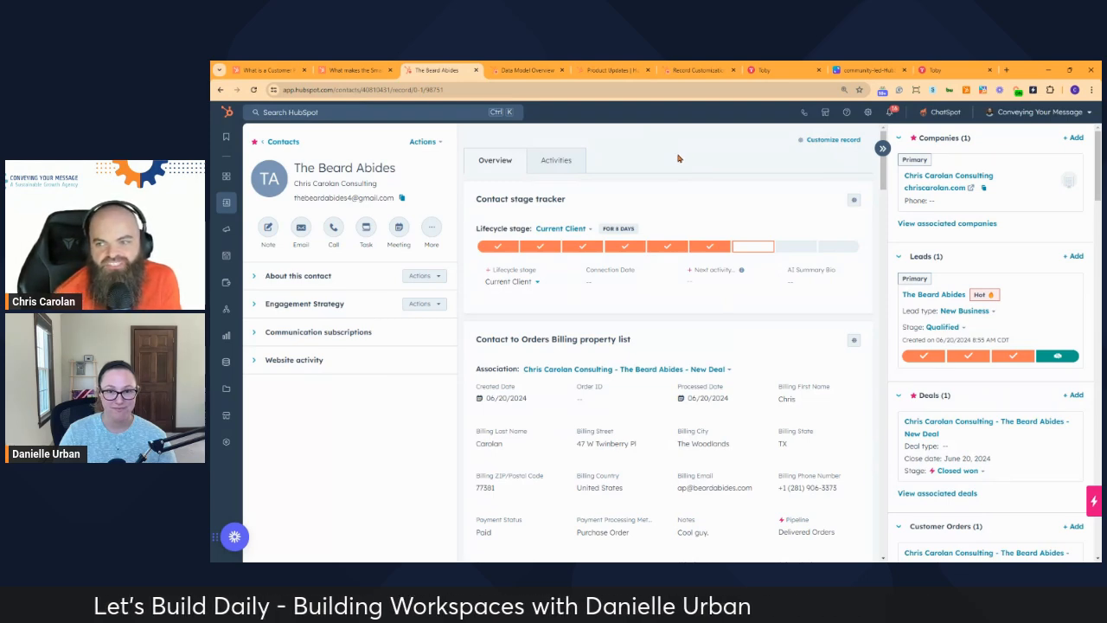
mouse_move(226, 196)
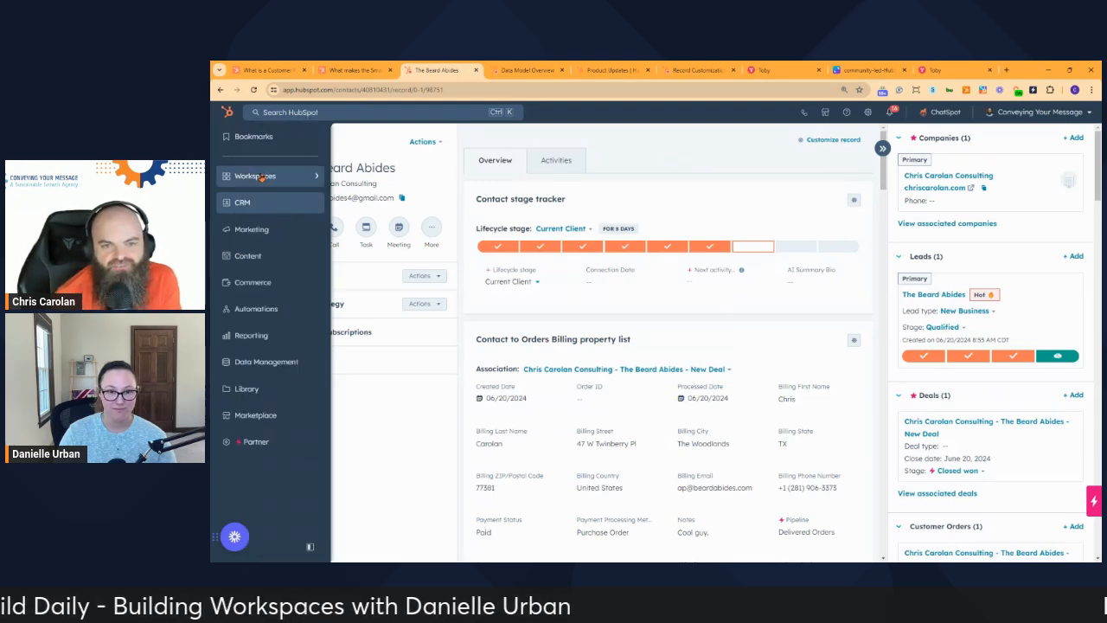
mouse_move(260, 178)
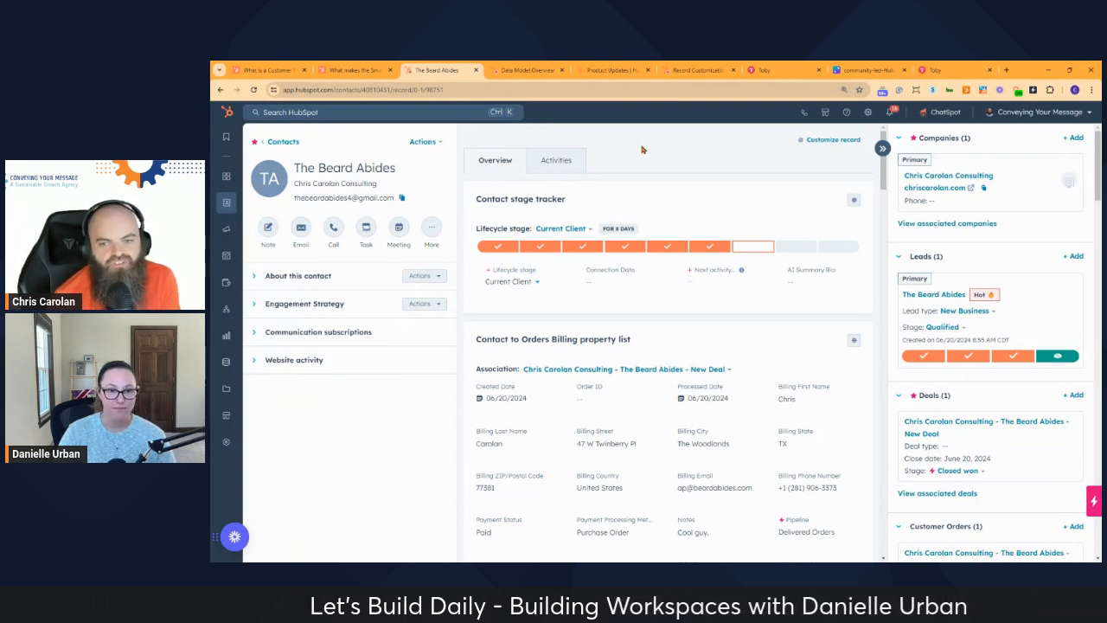
mouse_move(315, 180)
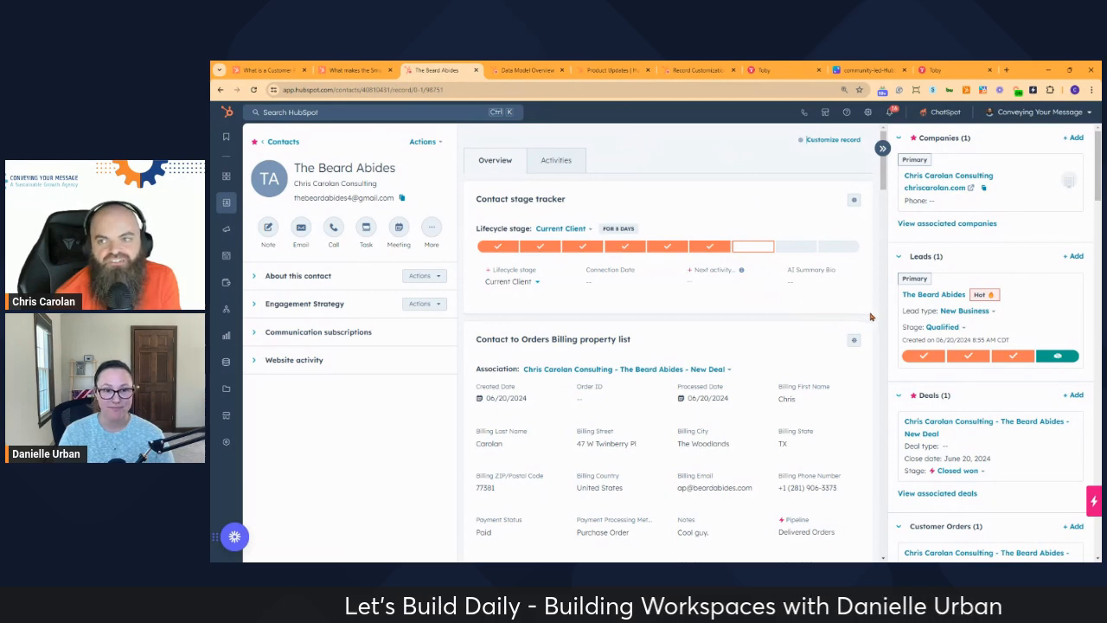
- Look at the community-led HubSpot mapping flowchart in Canva and the HubSpot Data Model overview, and return to the contact record
click(865, 70)
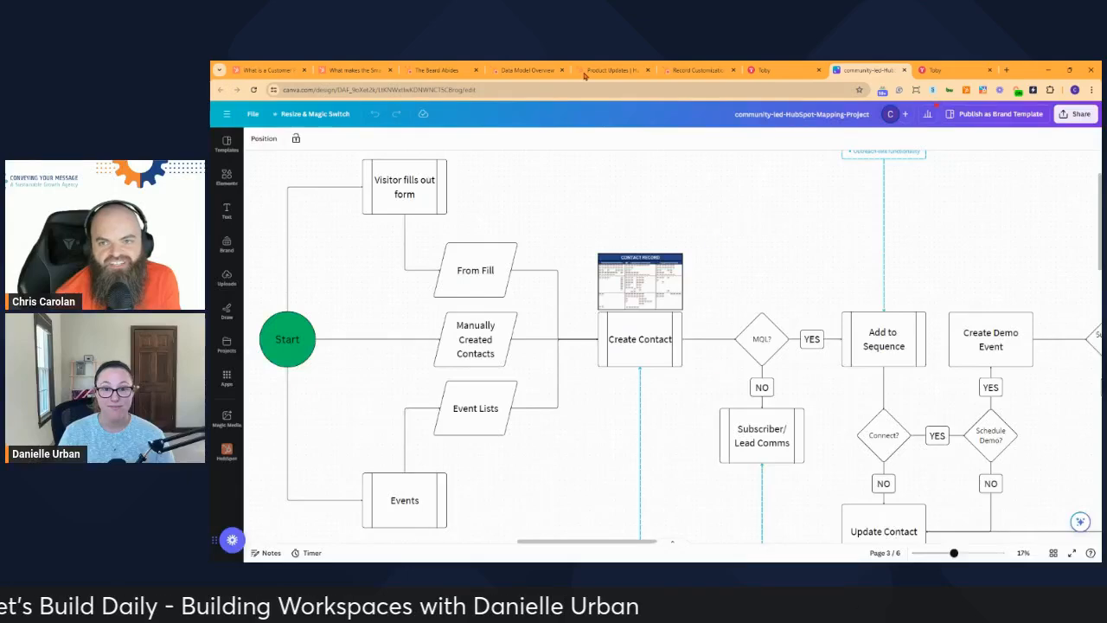
click(519, 70)
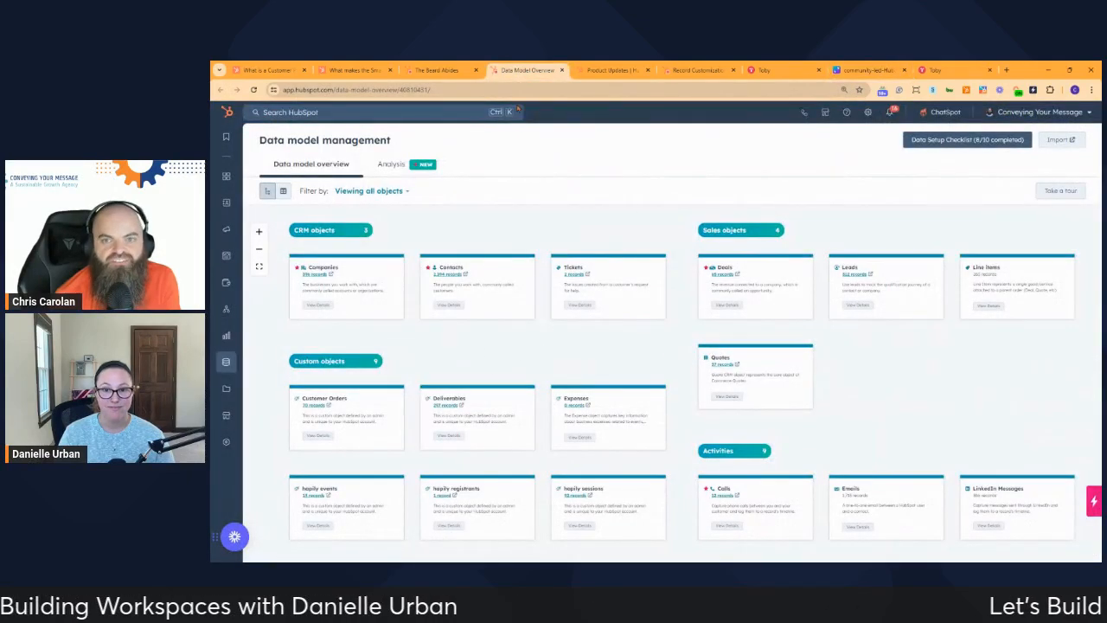
click(448, 70)
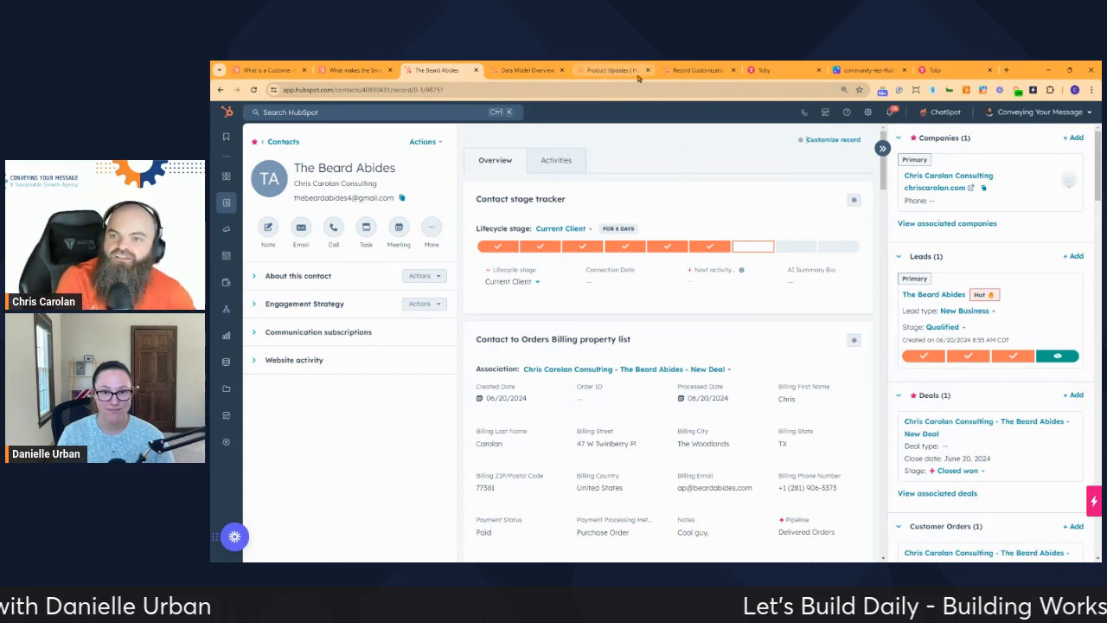
- Open the Default view from the contact record customization settings, look over its card layout, and exit without saving
click(690, 71)
click(489, 309)
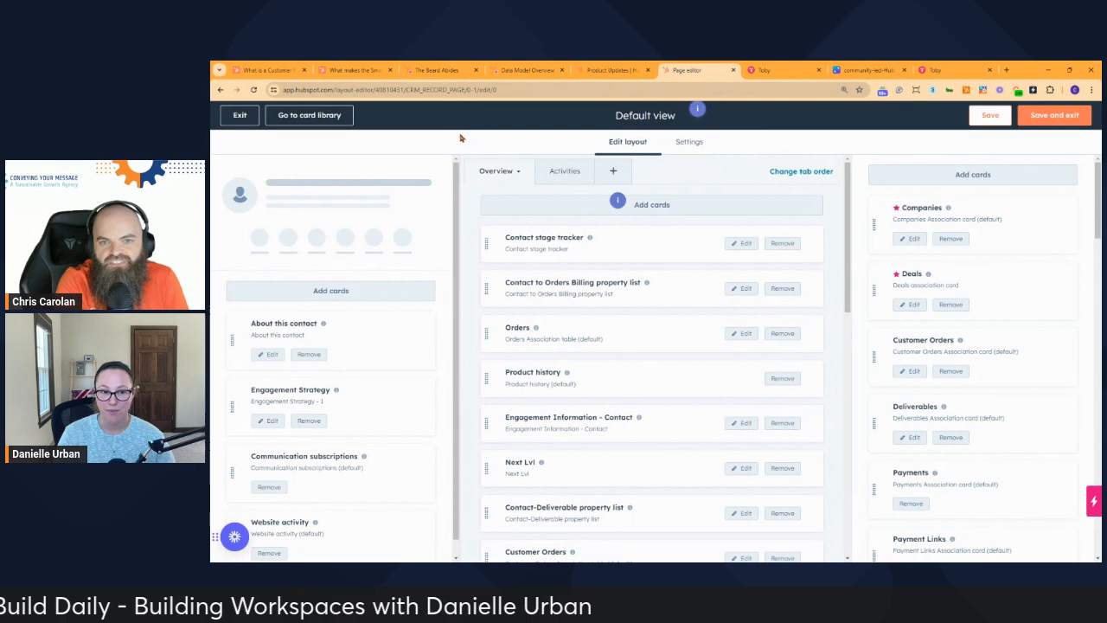
click(239, 116)
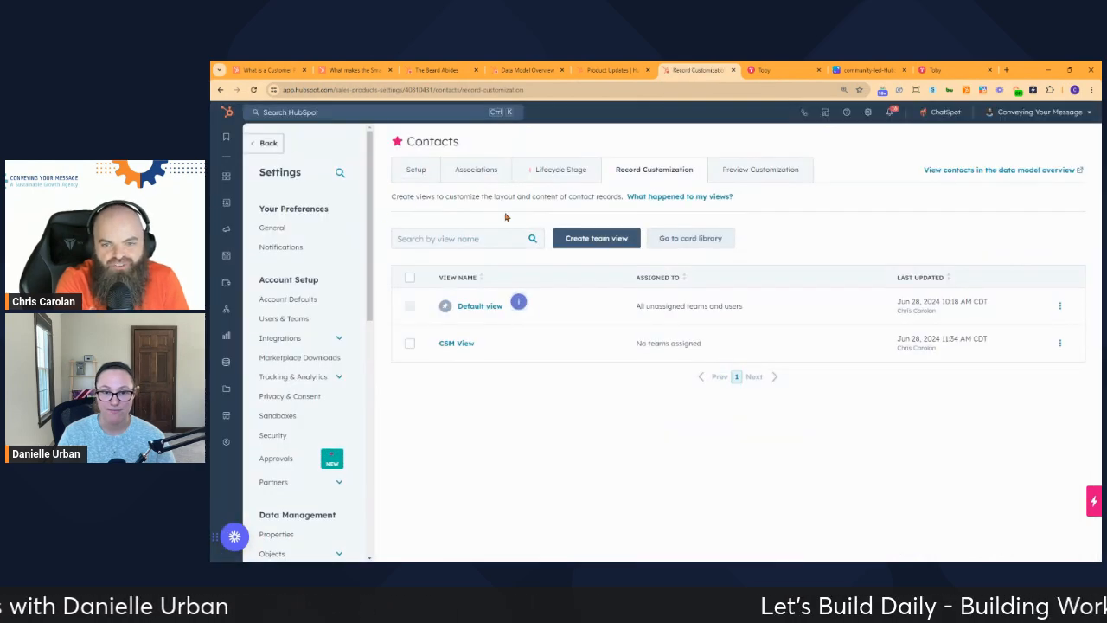